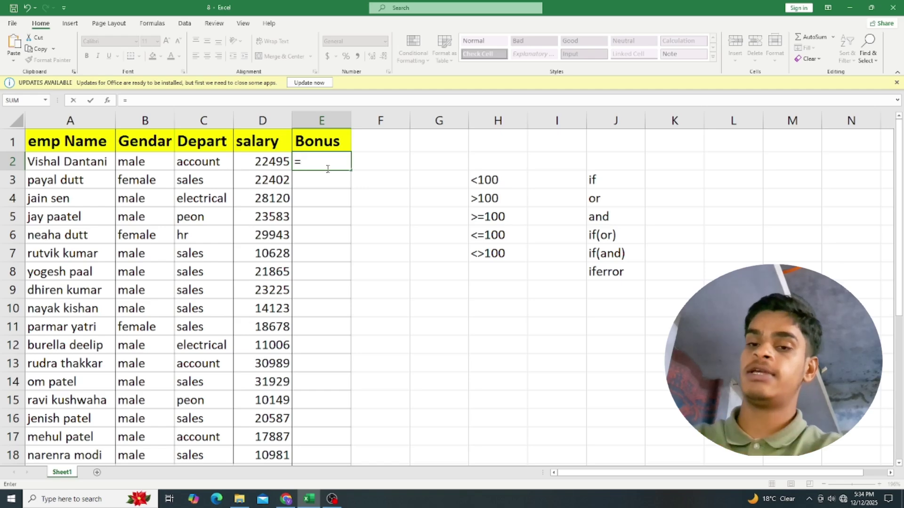
Start an IF formula in E2 that tests whether the salary in D2 is >=20000.
{"action": "type", "text": "if"}
{"action": "key", "text": "Tab"}
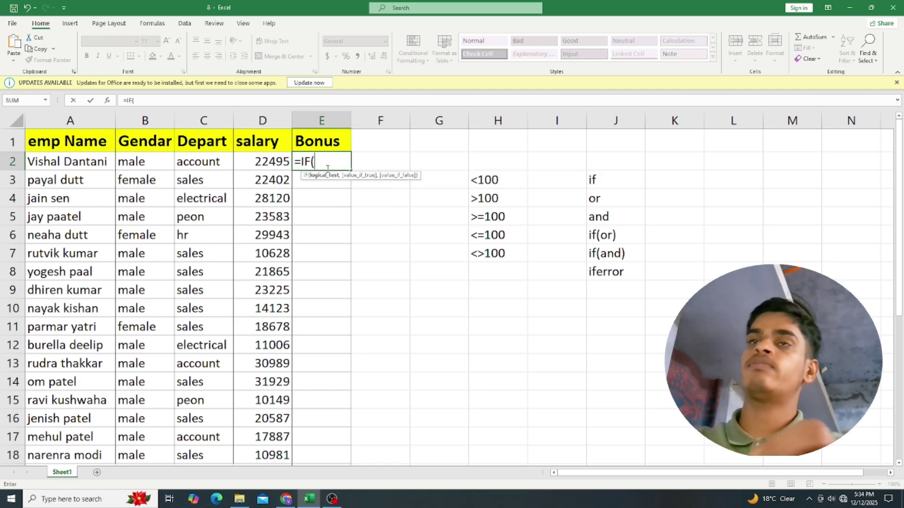
{"action": "left_click", "coordinate": [269, 161]}
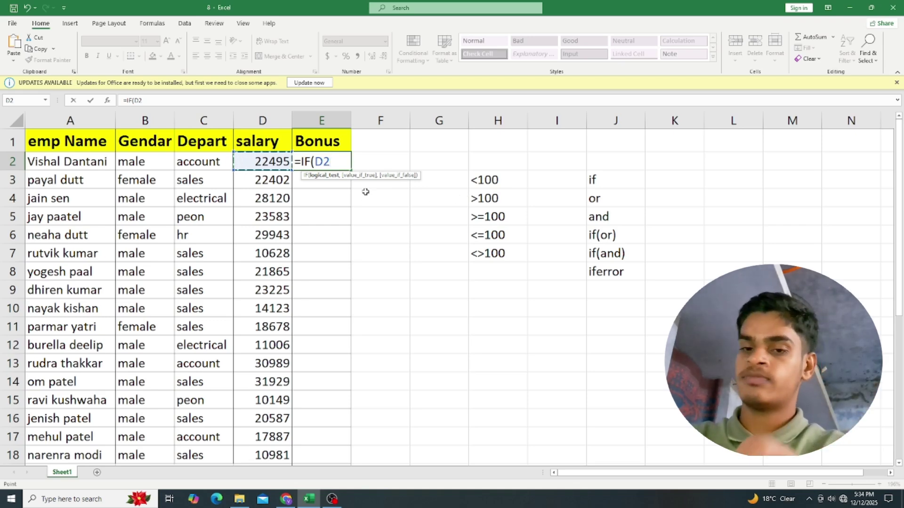
{"action": "type", "text": ">"}
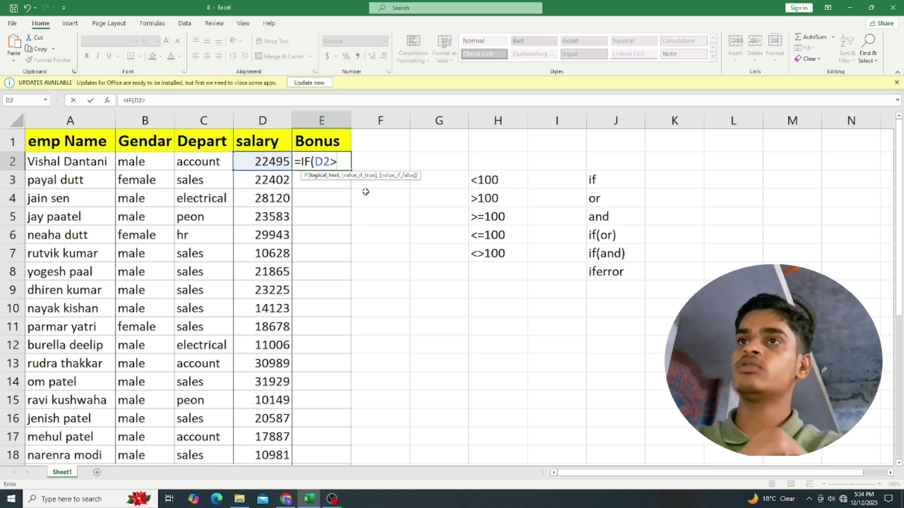
{"action": "type", "text": "="}
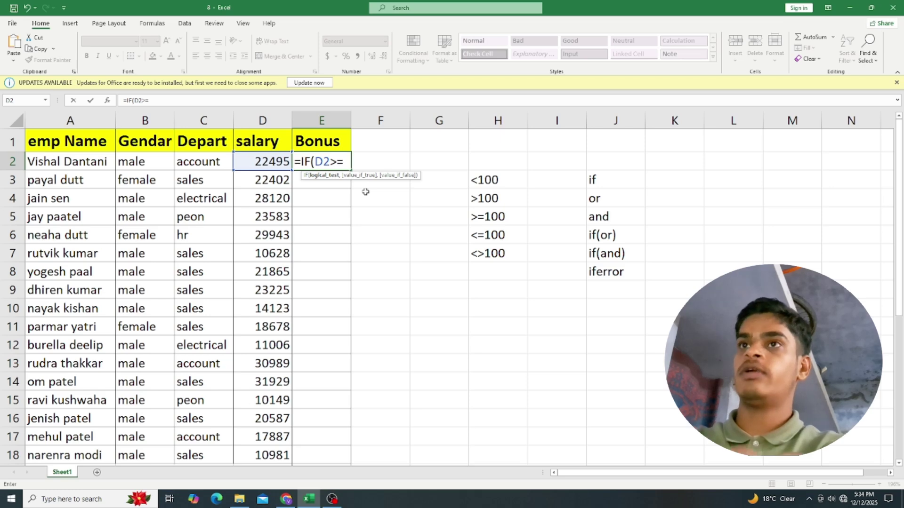
{"action": "type", "text": "20000"}
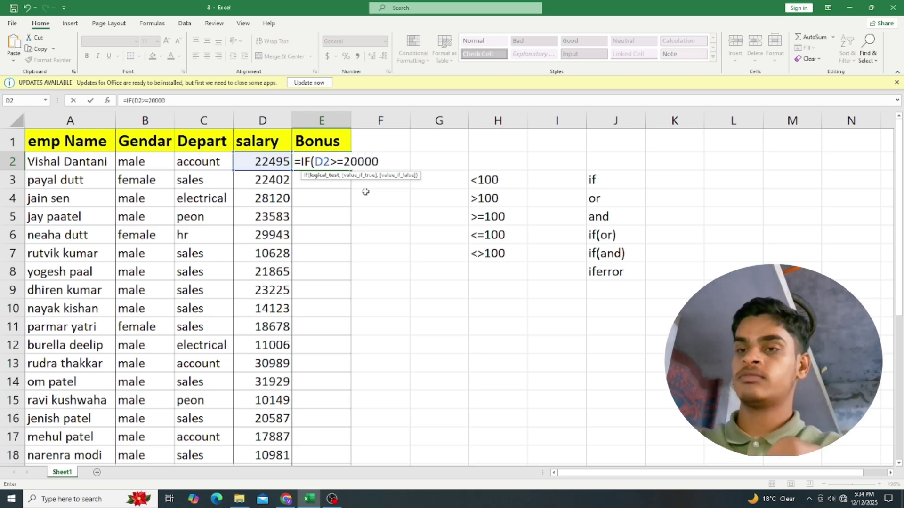
{"action": "type", "text": ","}
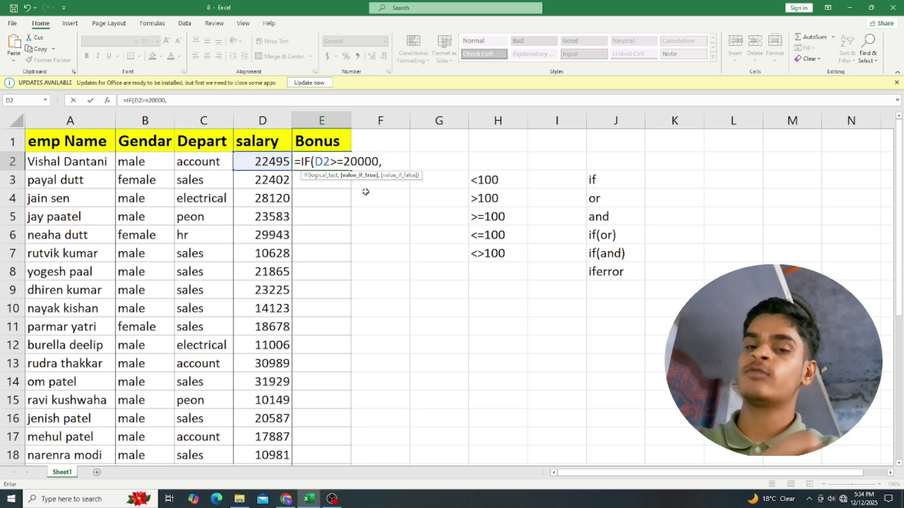
Set the IF formula's value-if-true argument to D2*30%.
{"action": "left_click", "coordinate": [277, 162]}
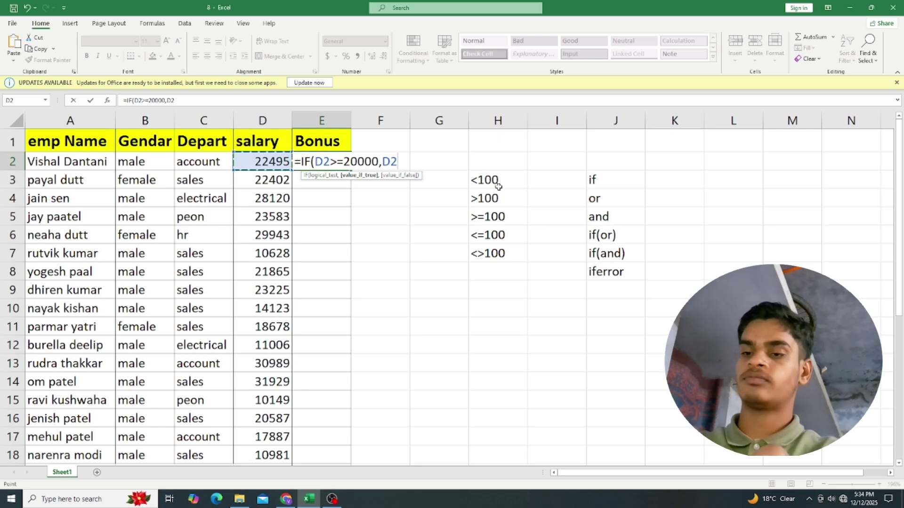
{"action": "type", "text": "<"}
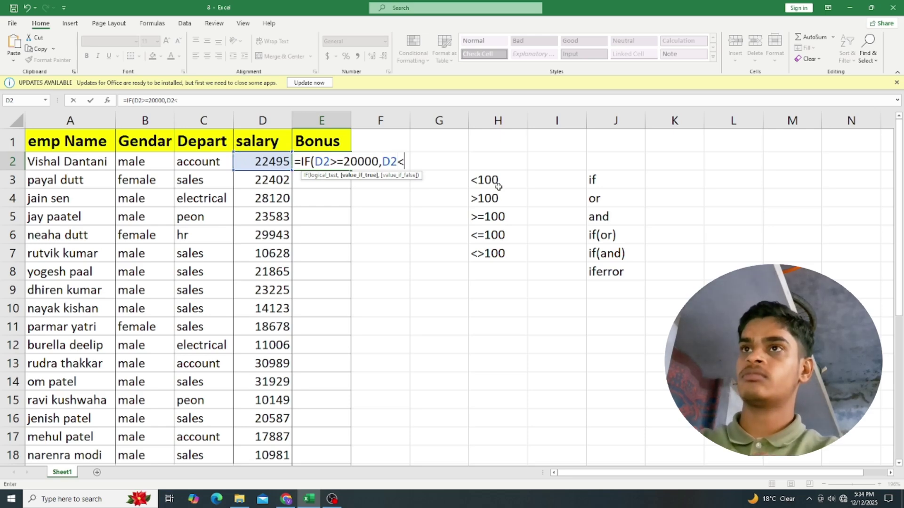
{"action": "key", "text": "BackSpace"}
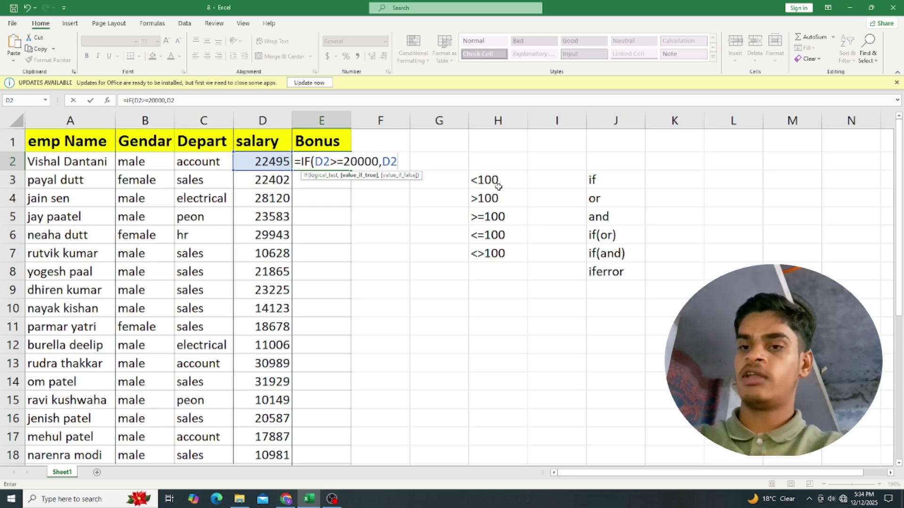
{"action": "type", "text": "*30"}
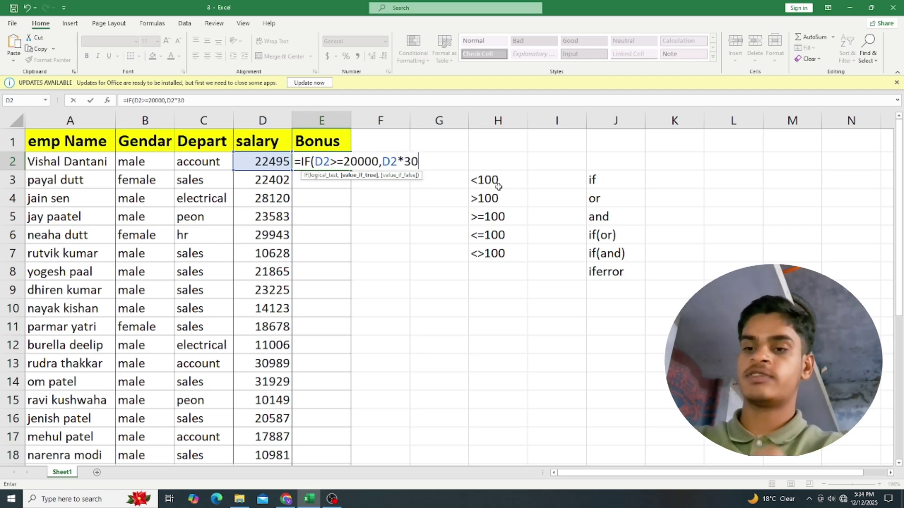
{"action": "type", "text": "%"}
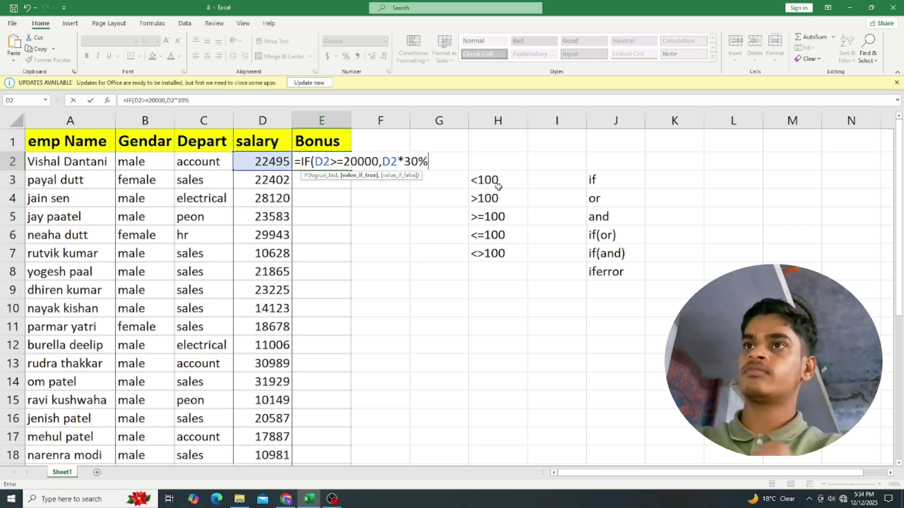
{"action": "type", "text": ","}
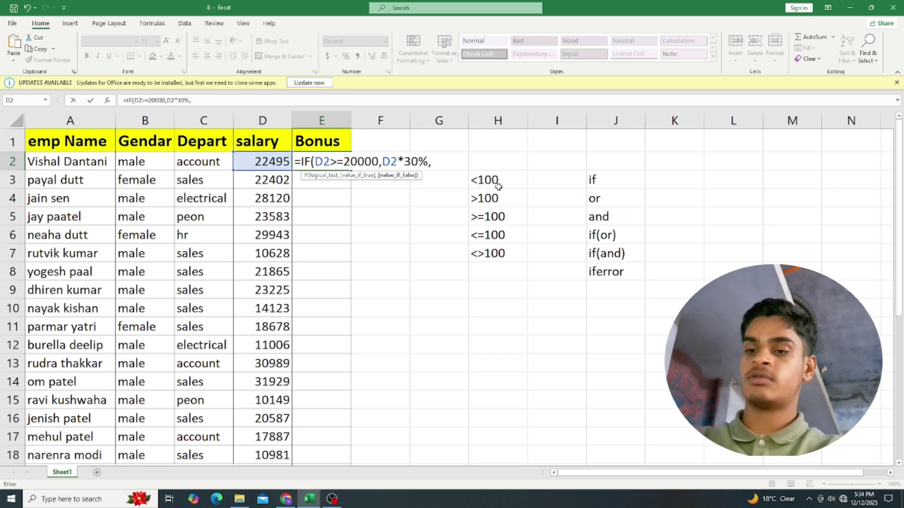
Complete the E2 formula with "no bonus" as the value if false and fill it down the Bonus column.
{"action": "type", "text": ":"}
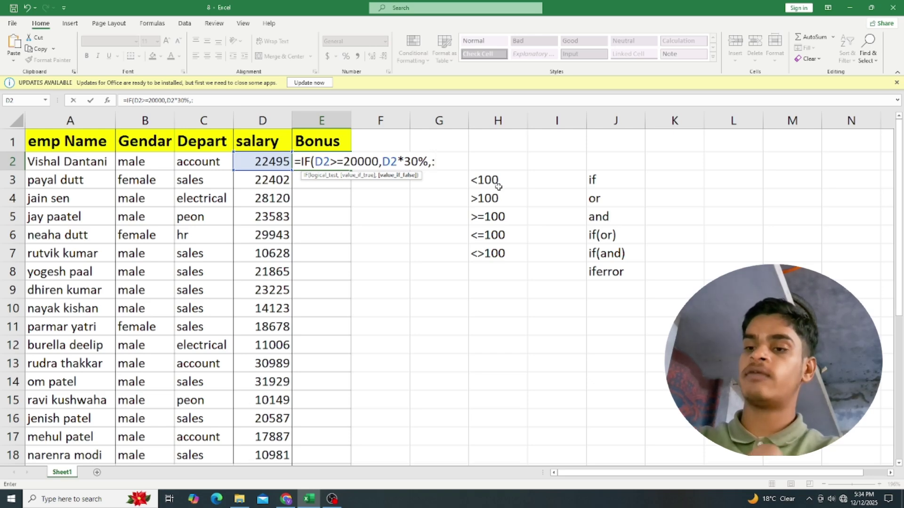
{"action": "key", "text": "BackSpace"}
{"action": "type", "text": "\""}
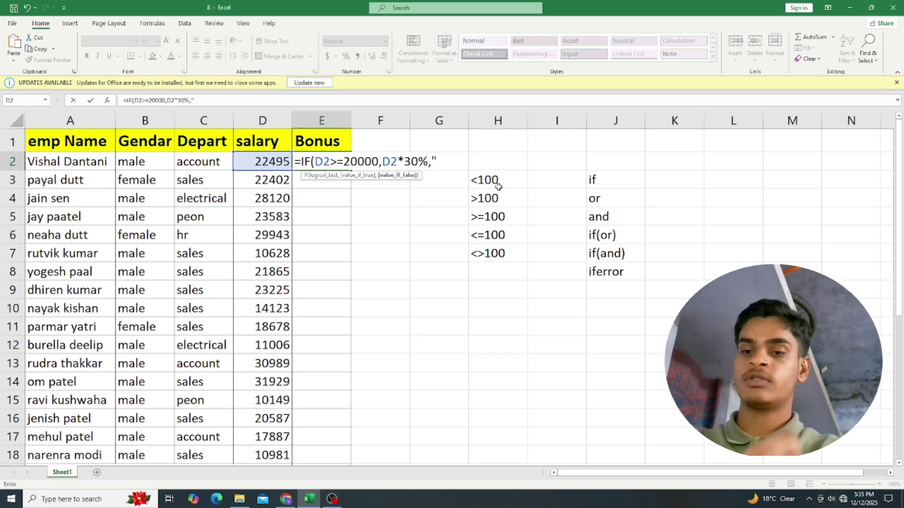
{"action": "type", "text": "no b"}
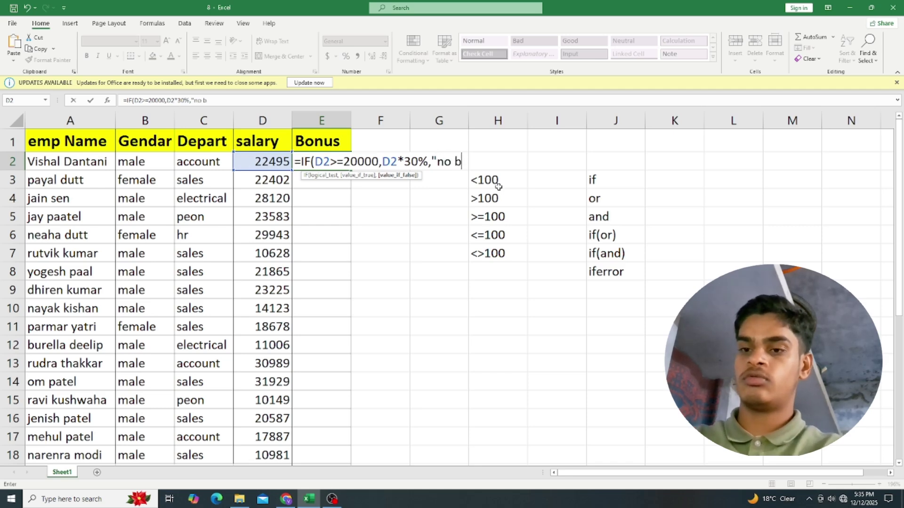
{"action": "type", "text": "onus"}
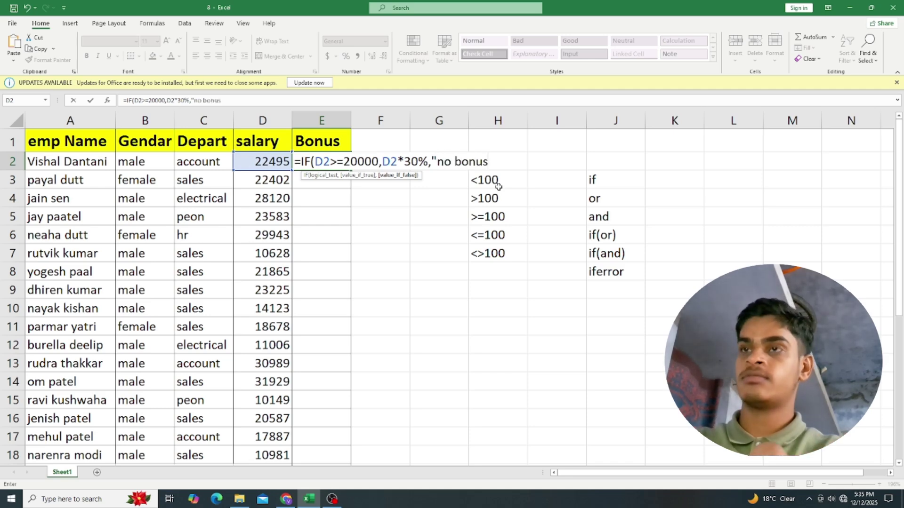
{"action": "type", "text": "\""}
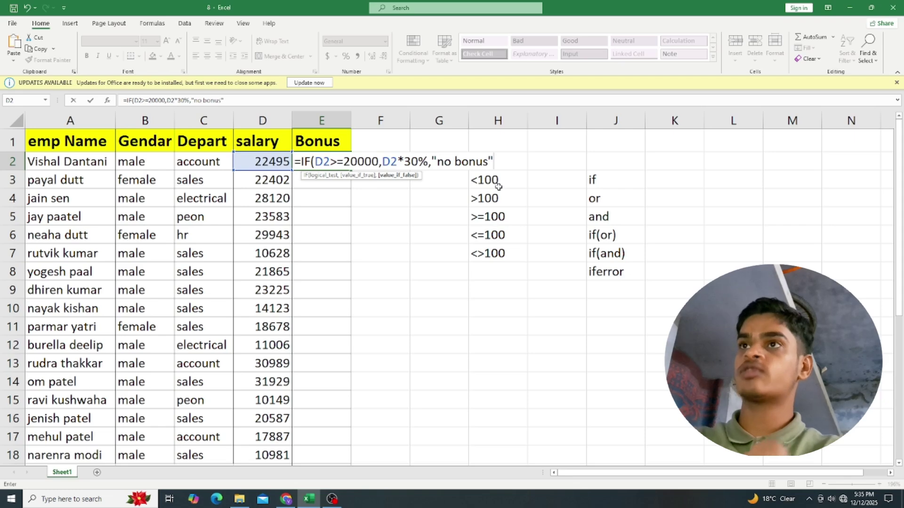
{"action": "type", "text": ")"}
{"action": "key", "text": "Return"}
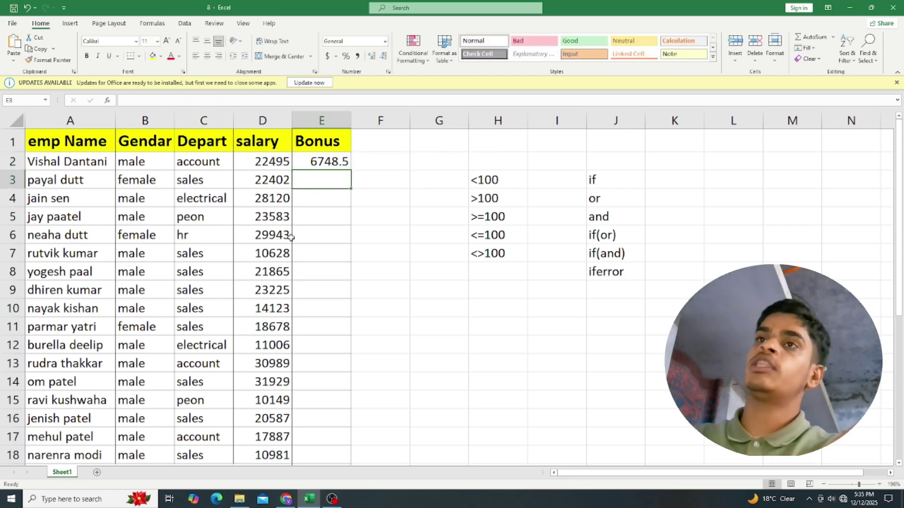
{"action": "left_click", "coordinate": [324, 163]}
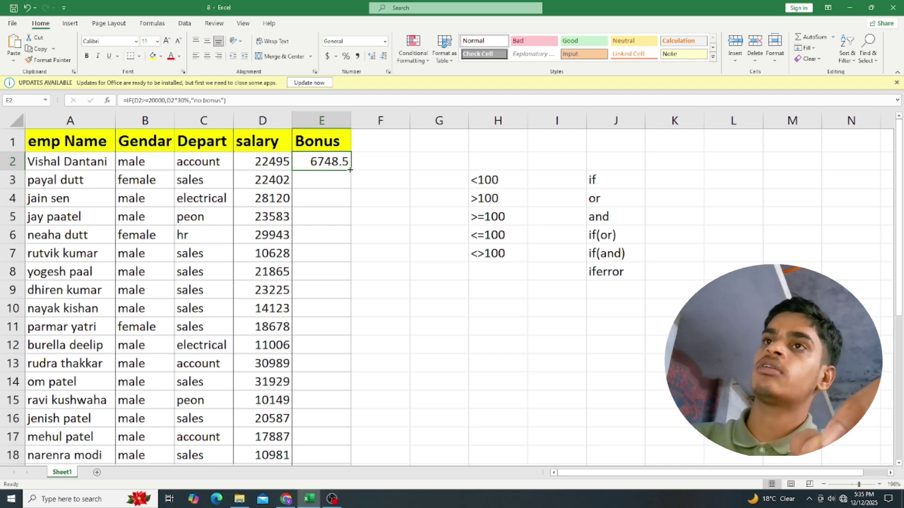
{"action": "double_click", "coordinate": [350, 170]}
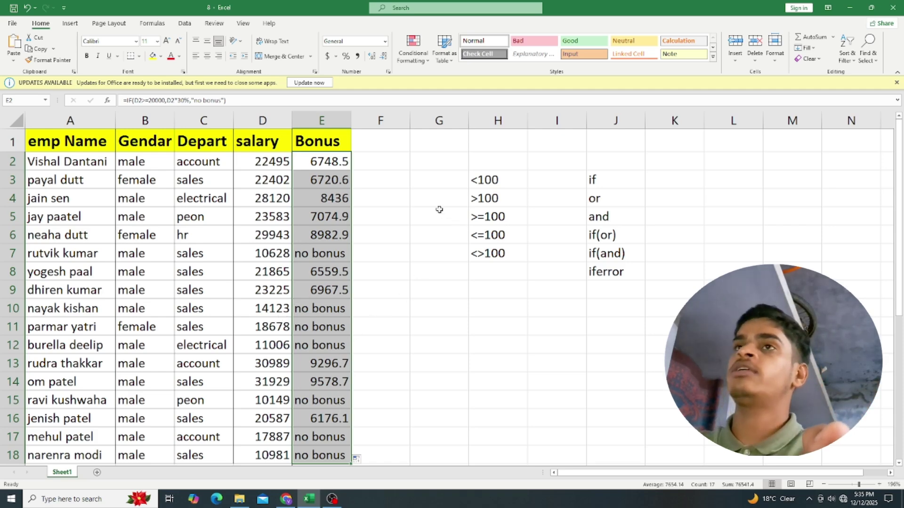
Clear the IF formula from E2 and begin an OR function in its place.
{"action": "double_click", "coordinate": [339, 162]}
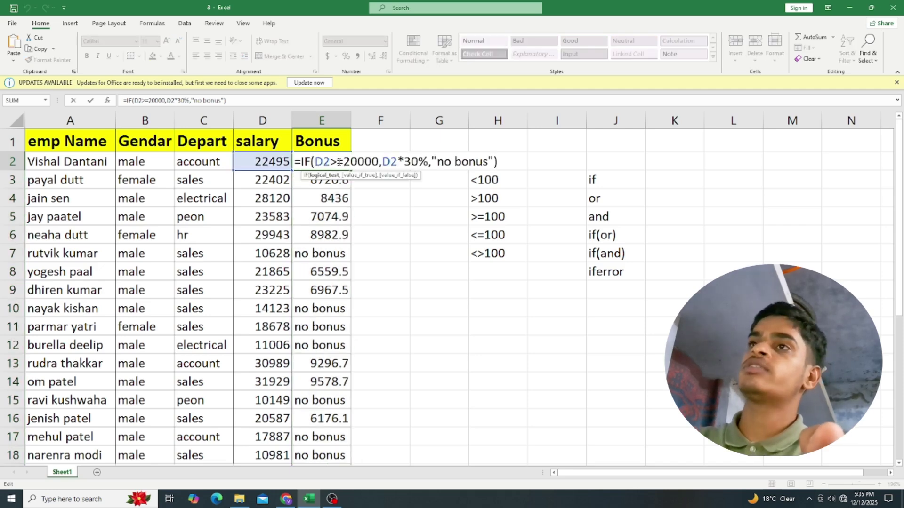
{"action": "left_click", "coordinate": [514, 160]}
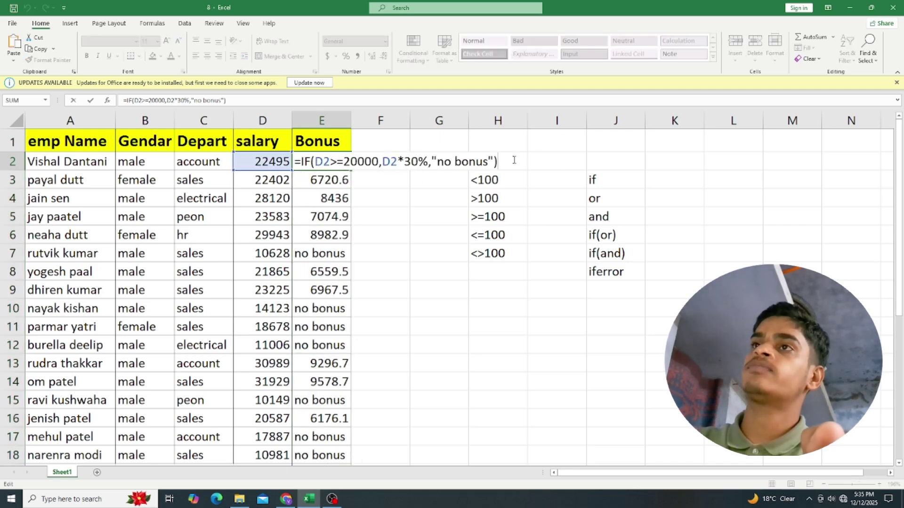
{"action": "key", "text": "shift+Home"}
{"action": "key", "text": "BackSpace"}
{"action": "type", "text": "="}
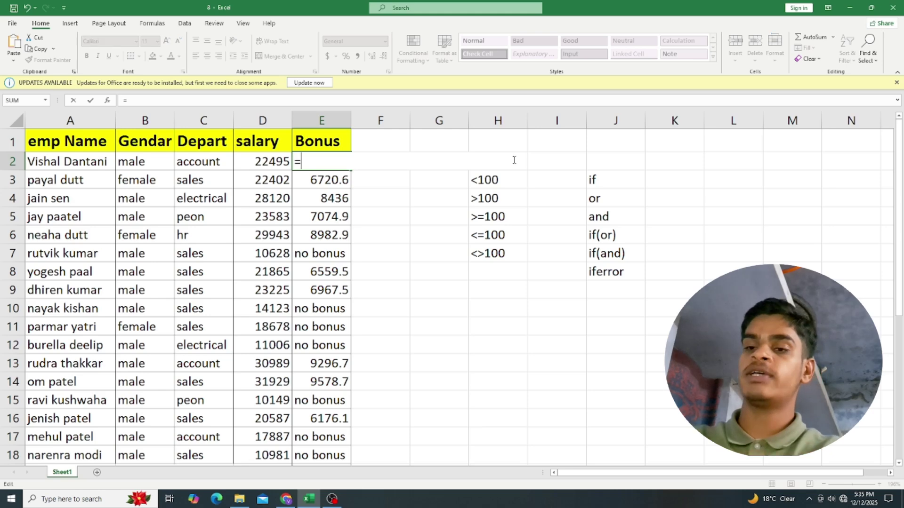
{"action": "type", "text": "or"}
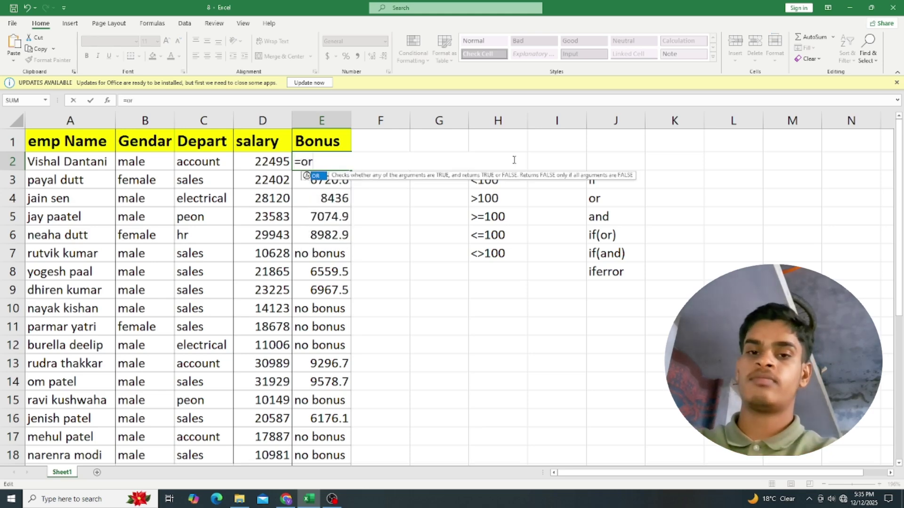
{"action": "key", "text": "Tab"}
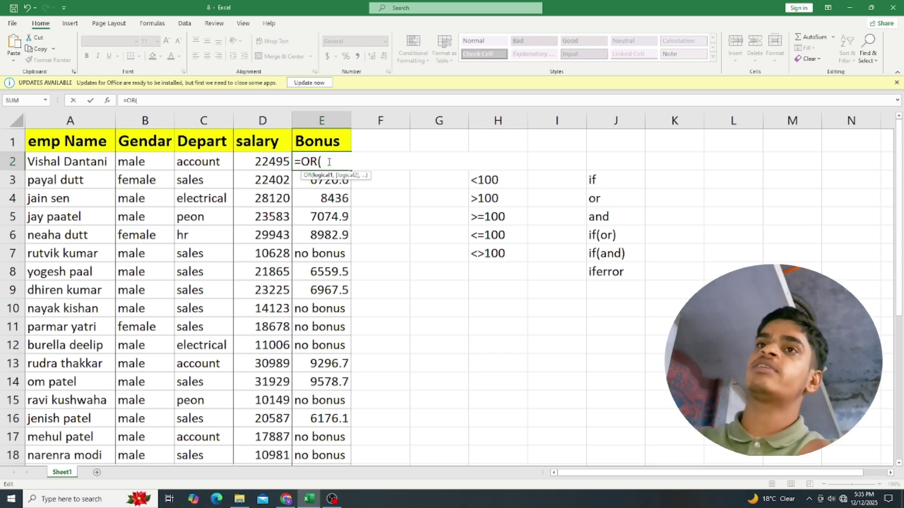
Enter B2="male" as the first condition of the OR formula in E2.
{"action": "left_click", "coordinate": [145, 164]}
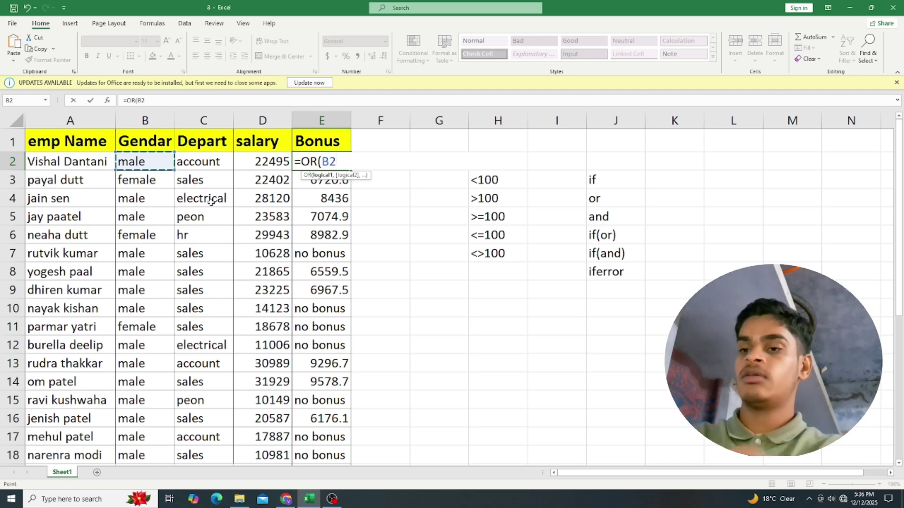
{"action": "type", "text": "="}
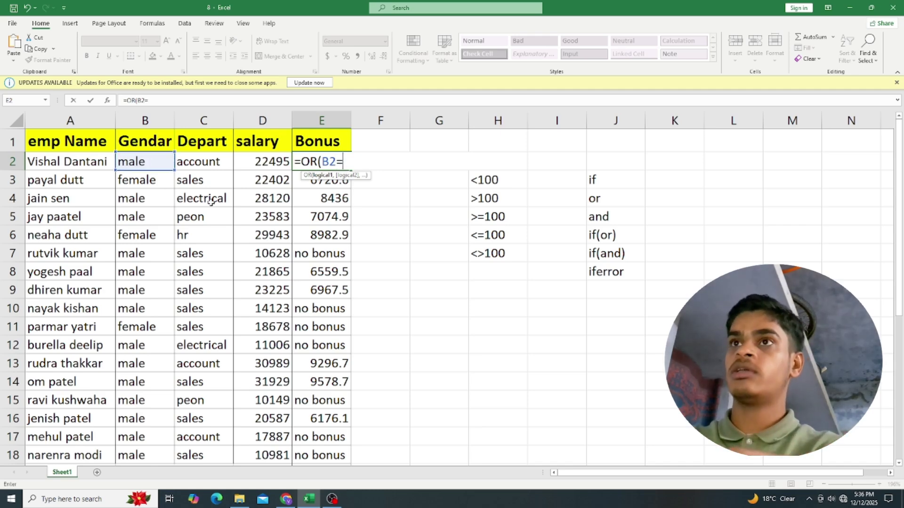
{"action": "type", "text": "\""}
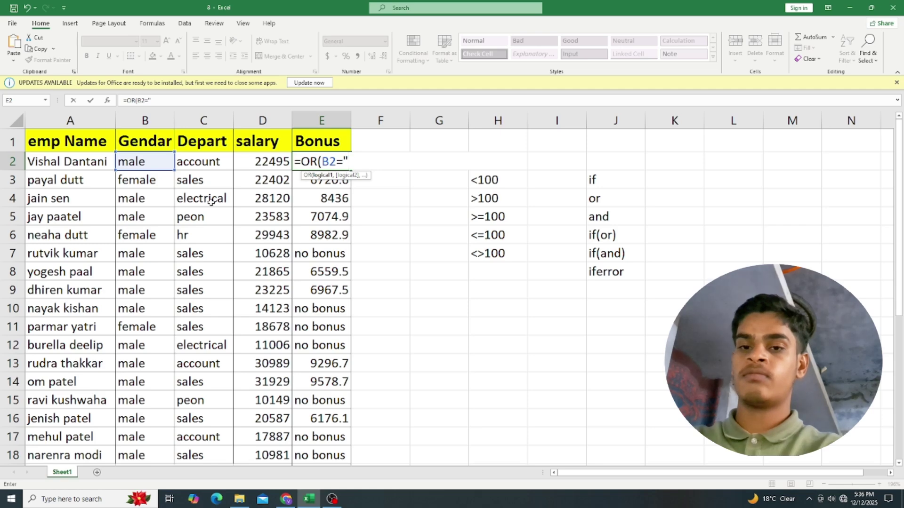
{"action": "type", "text": "male"}
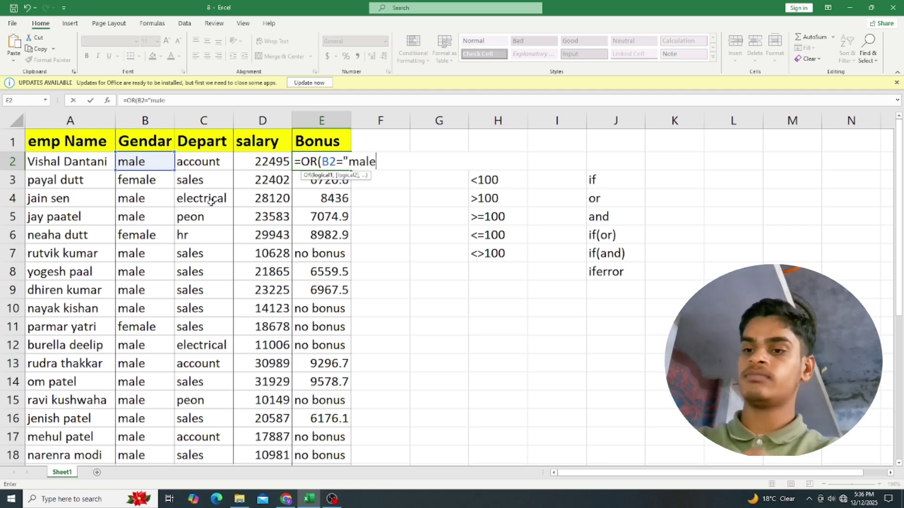
{"action": "type", "text": "\""}
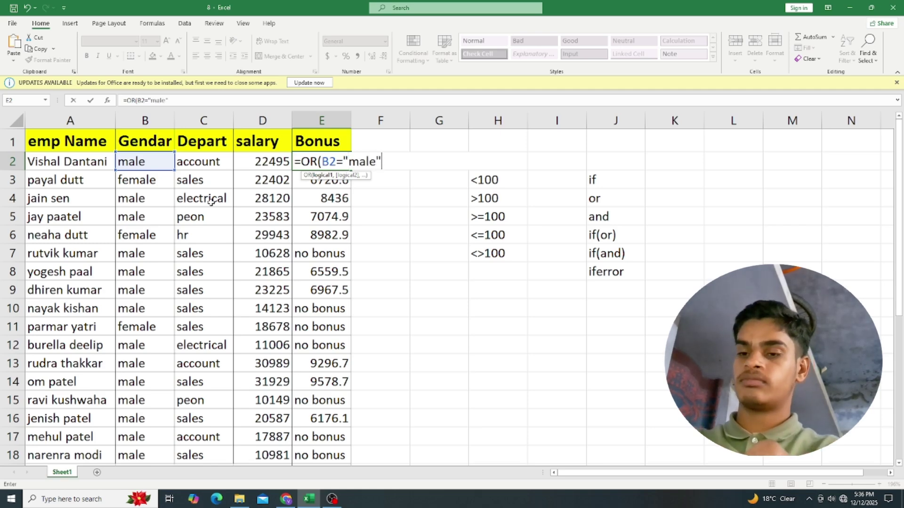
{"action": "type", "text": ","}
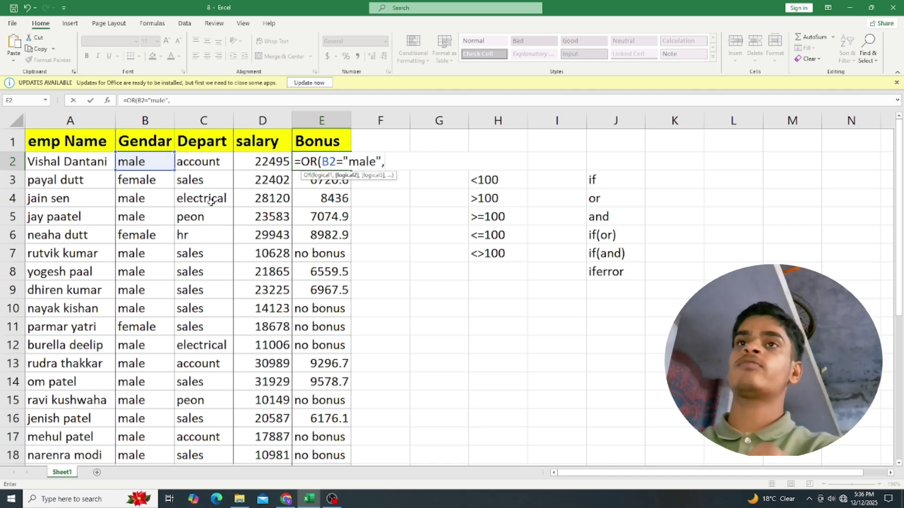
Complete the OR formula in E2 with the conditions C2=account and D2>=20000.
{"action": "left_click", "coordinate": [192, 166]}
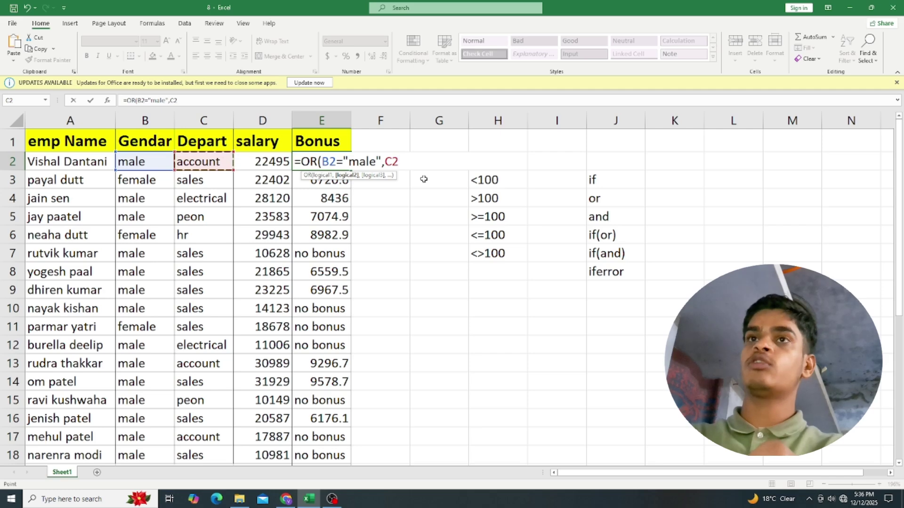
{"action": "type", "text": "=account"}
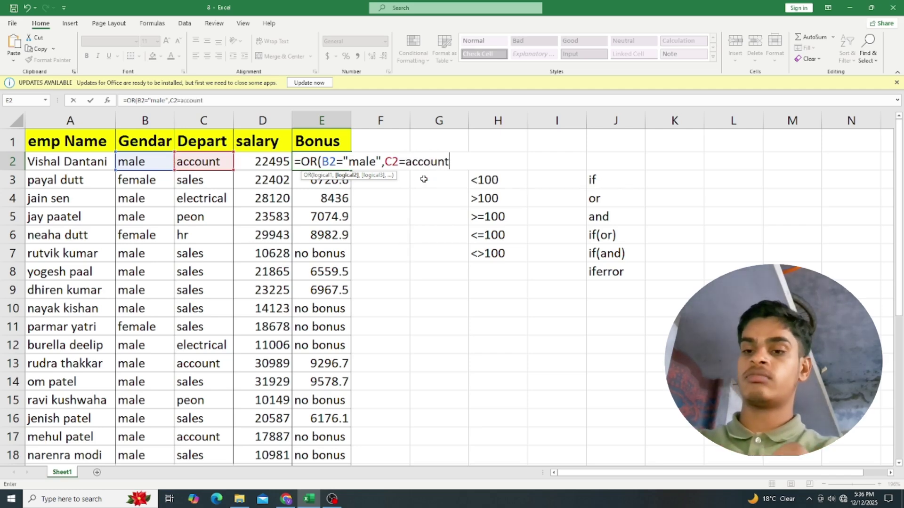
{"action": "type", "text": ","}
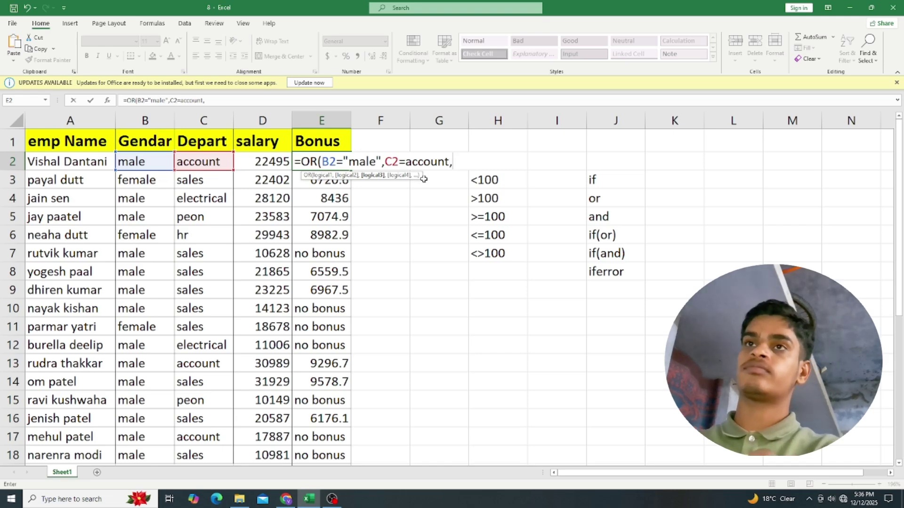
{"action": "left_click", "coordinate": [285, 162]}
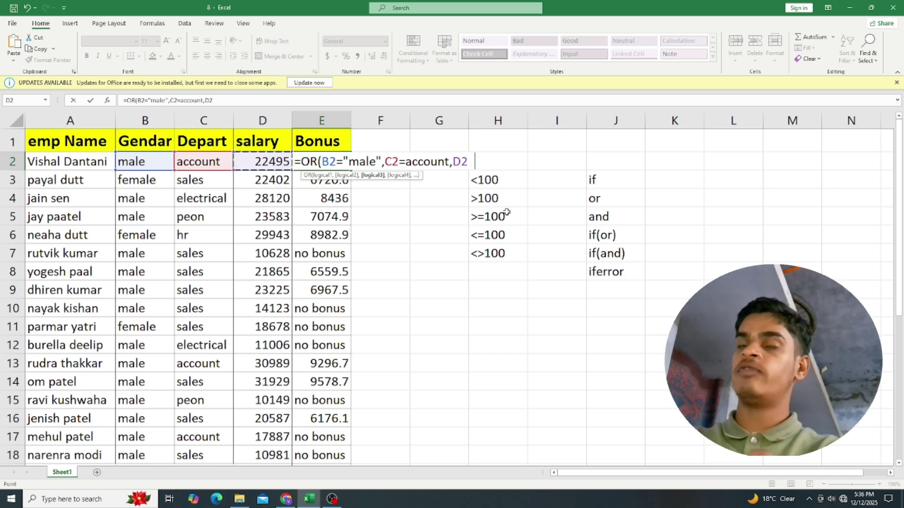
{"action": "type", "text": ">="}
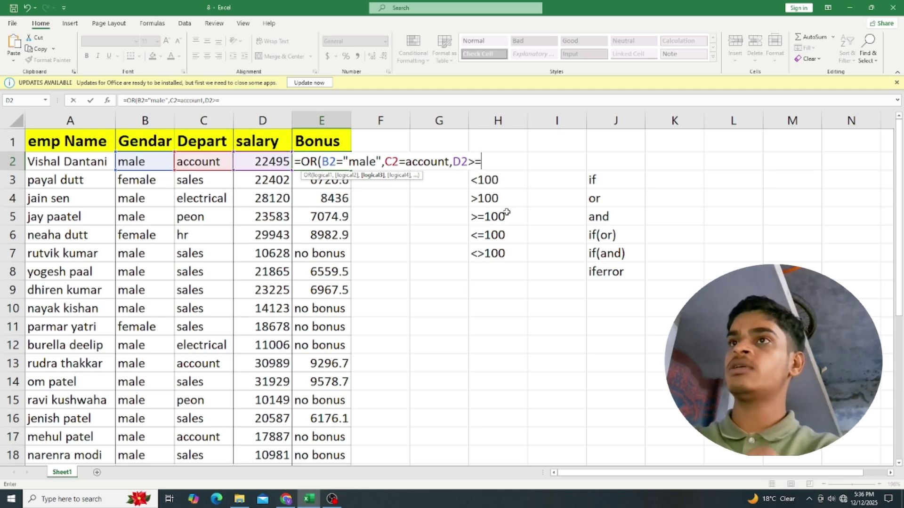
{"action": "type", "text": "20000"}
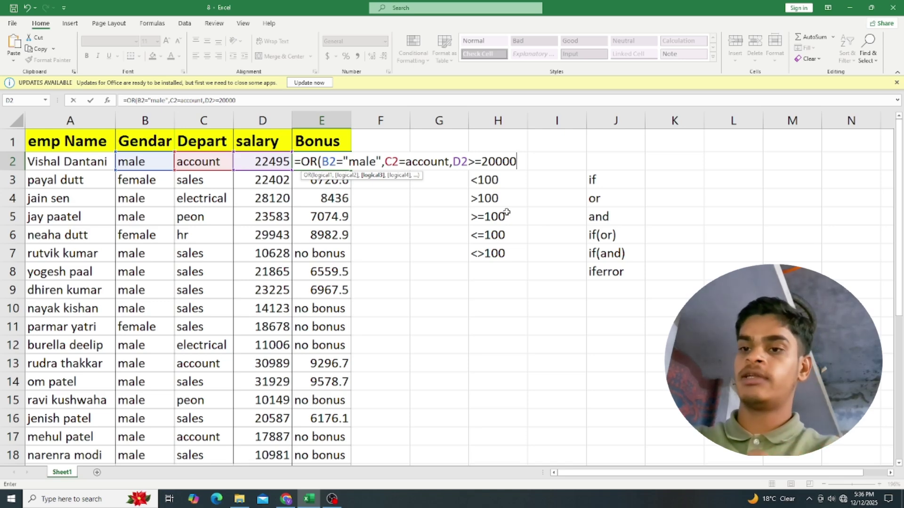
{"action": "type", "text": ")"}
{"action": "key", "text": "Return"}
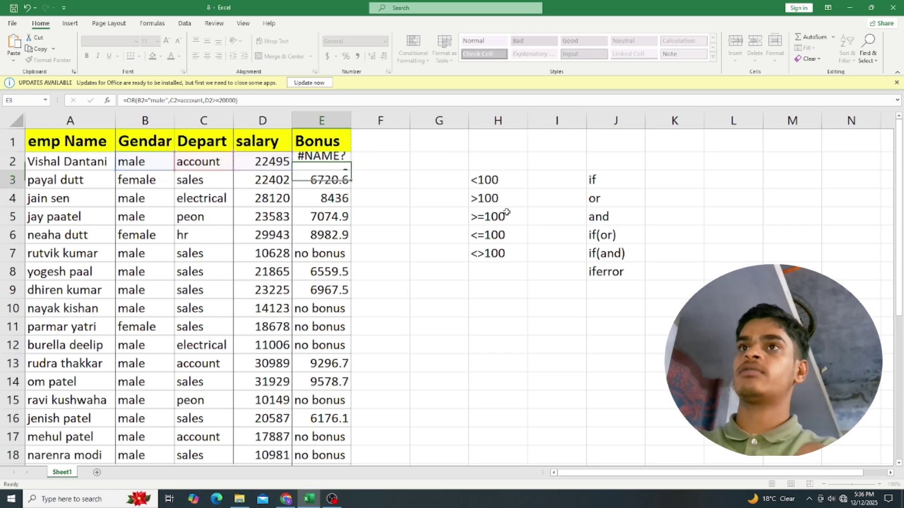
Enclose account in quotation marks in E2's OR formula and fill the formula down the Bonus column.
{"action": "double_click", "coordinate": [333, 162]}
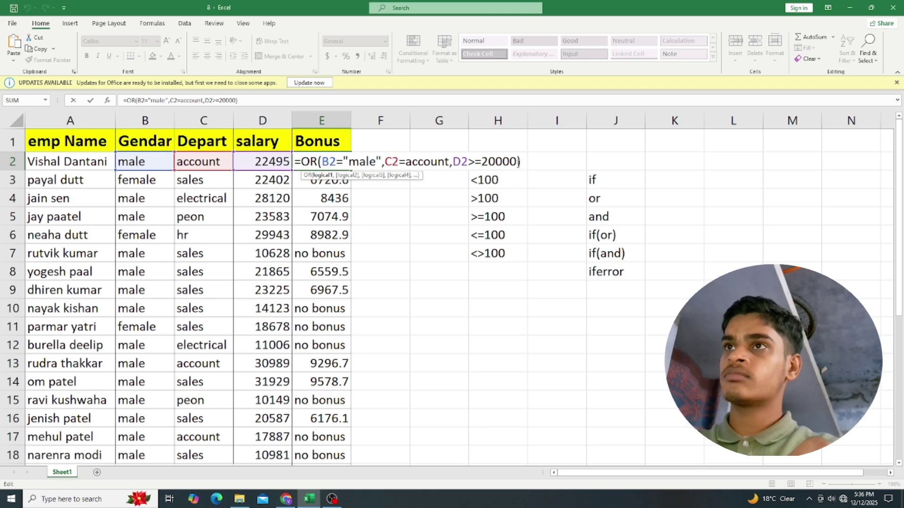
{"action": "left_click", "coordinate": [519, 162]}
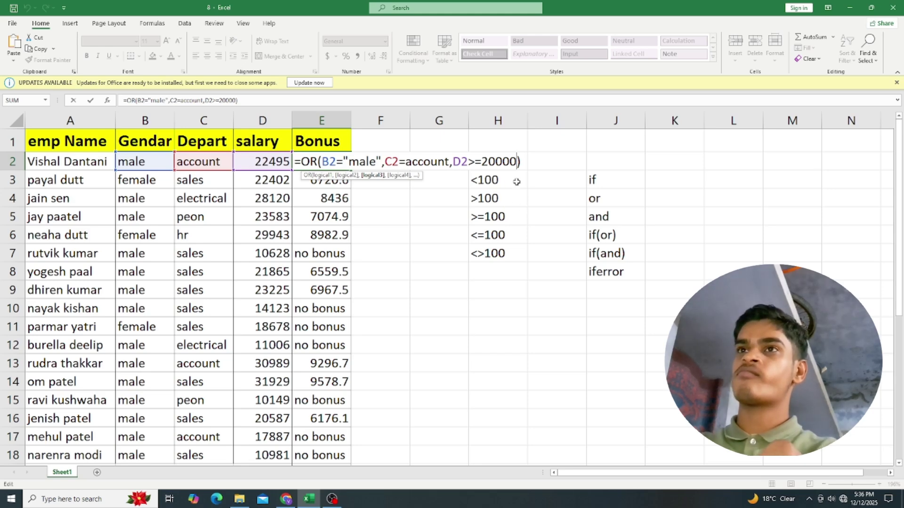
{"action": "left_click", "coordinate": [406, 163]}
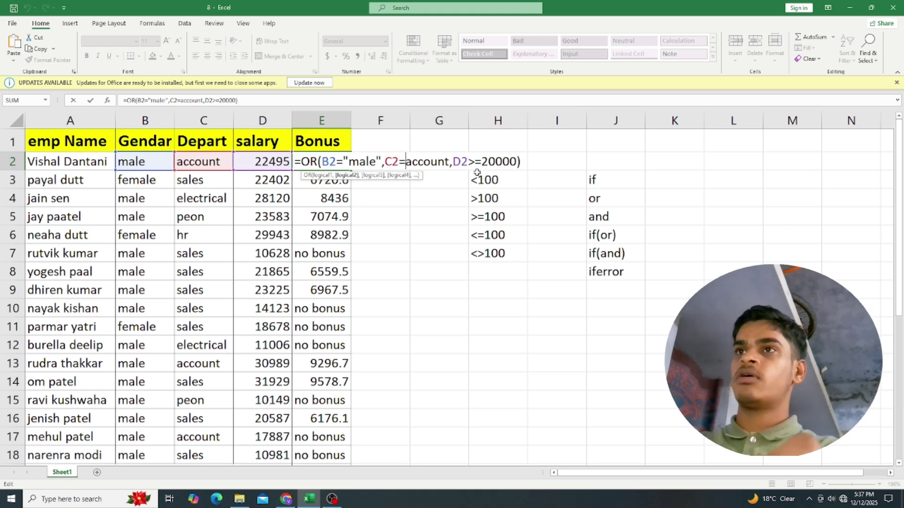
{"action": "type", "text": "\""}
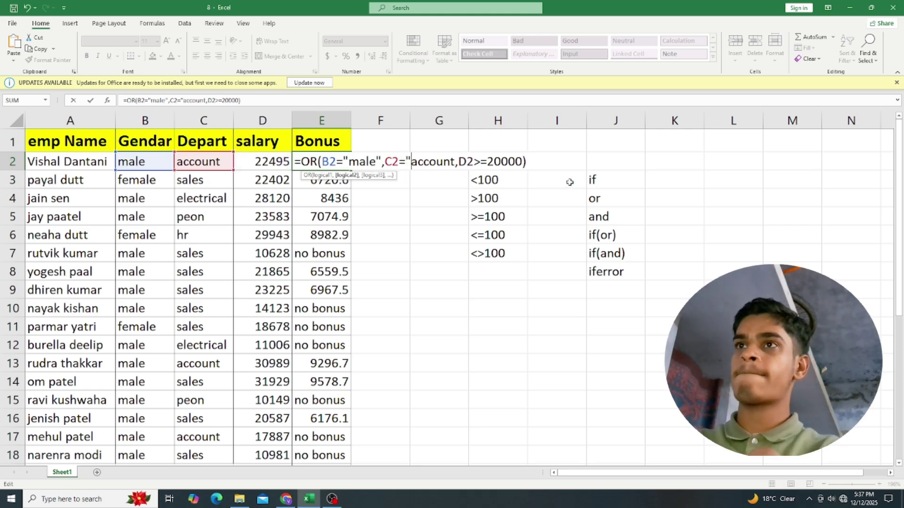
{"action": "key", "text": "Right"}
{"action": "key", "text": "Right"}
{"action": "key", "text": "Right"}
{"action": "key", "text": "Right"}
{"action": "key", "text": "Right"}
{"action": "key", "text": "Right"}
{"action": "key", "text": "Right"}
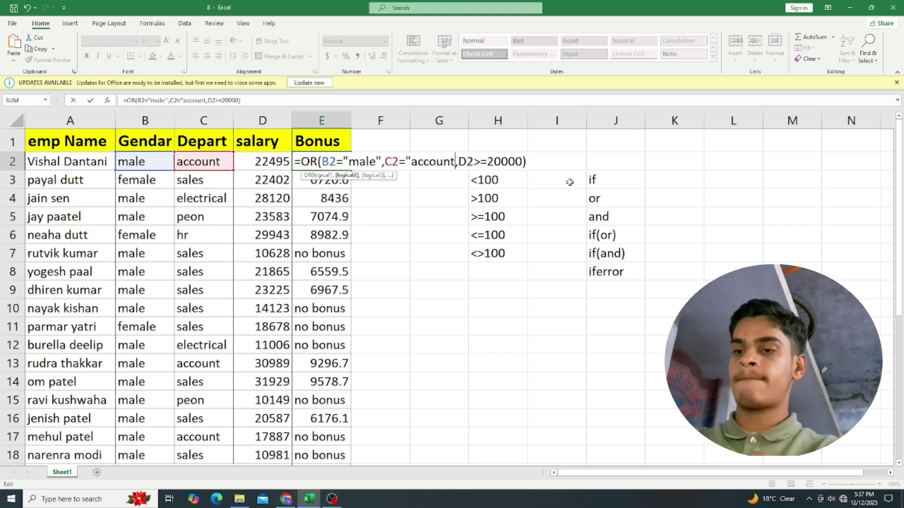
{"action": "type", "text": "\""}
{"action": "key", "text": "Return"}
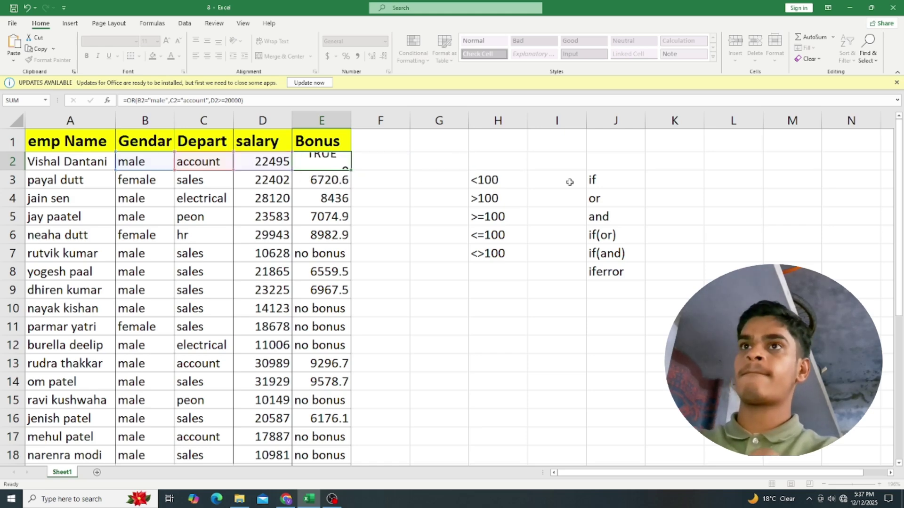
{"action": "left_click", "coordinate": [322, 157]}
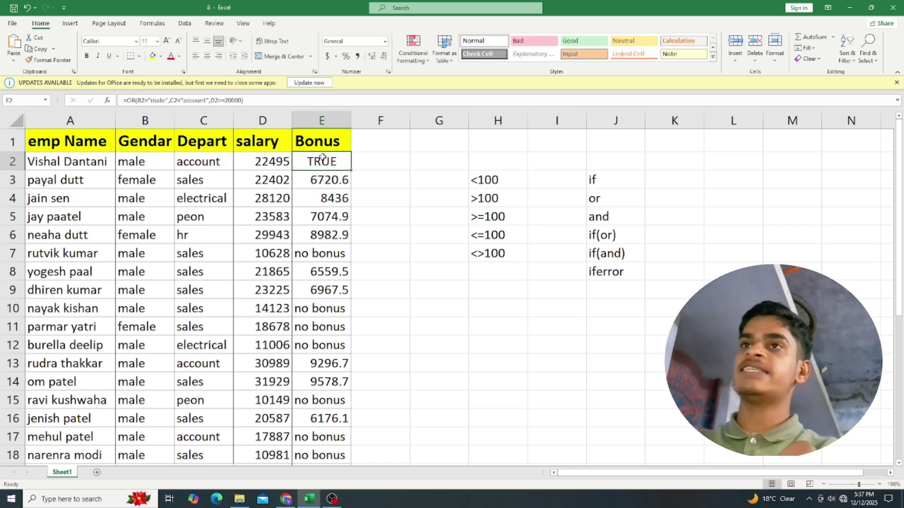
{"action": "double_click", "coordinate": [351, 170]}
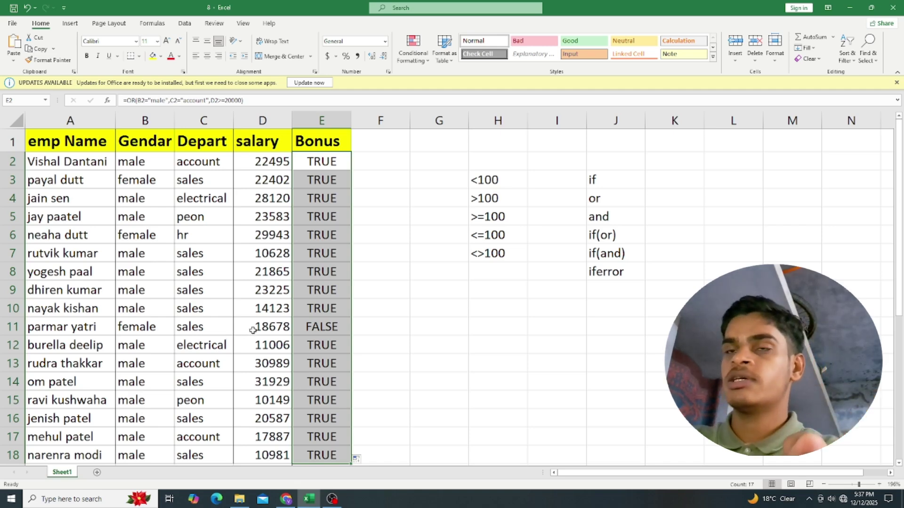
Replace the OR function with AND in the E2 formula, keeping the same three conditions.
{"action": "double_click", "coordinate": [322, 158]}
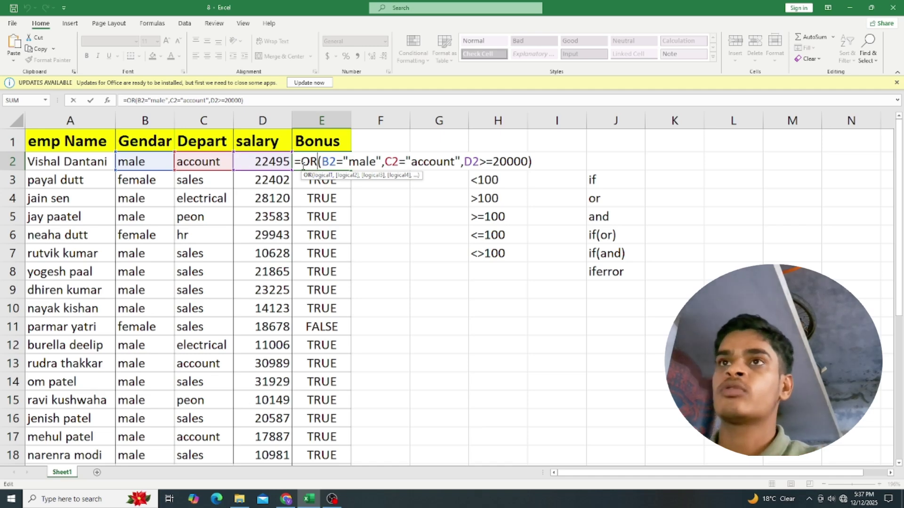
{"action": "key", "text": "BackSpace"}
{"action": "key", "text": "BackSpace"}
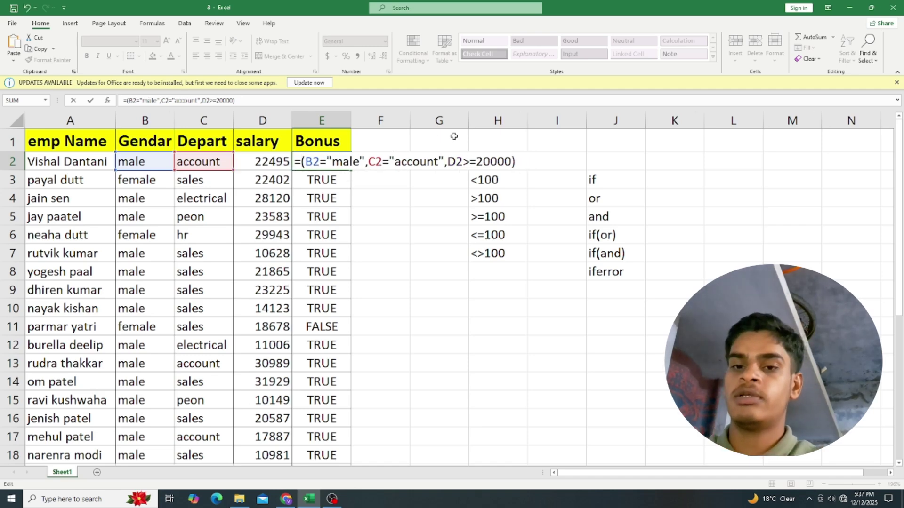
{"action": "type", "text": "and"}
{"action": "key", "text": "Tab"}
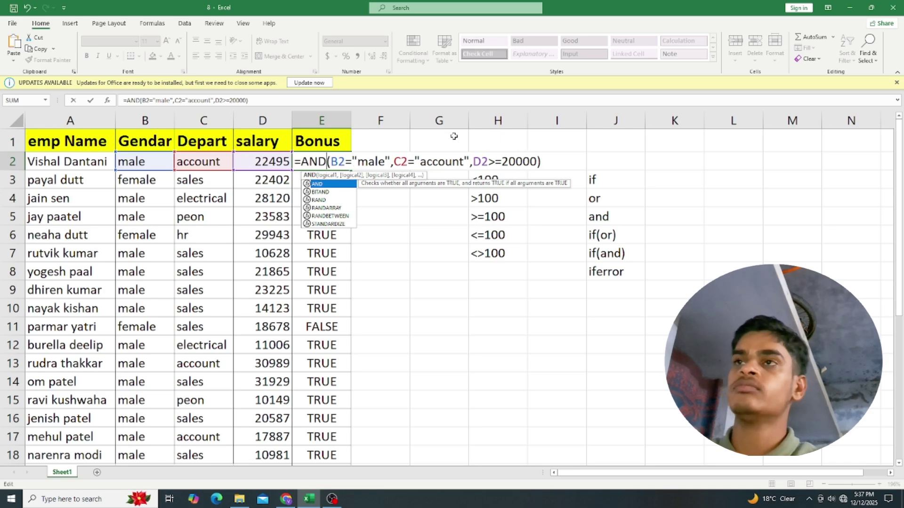
{"action": "key", "text": "Return"}
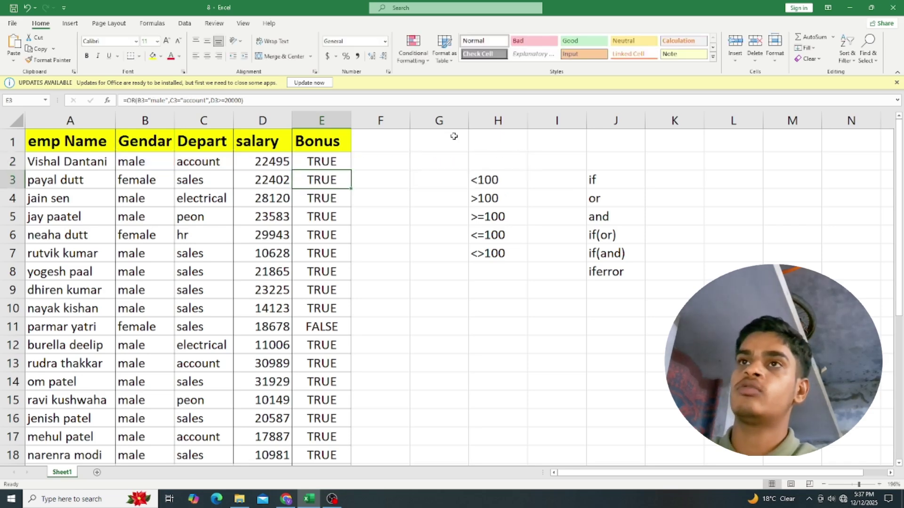
Fill the AND formula from E2 down the Bonus column.
{"action": "left_click", "coordinate": [320, 160]}
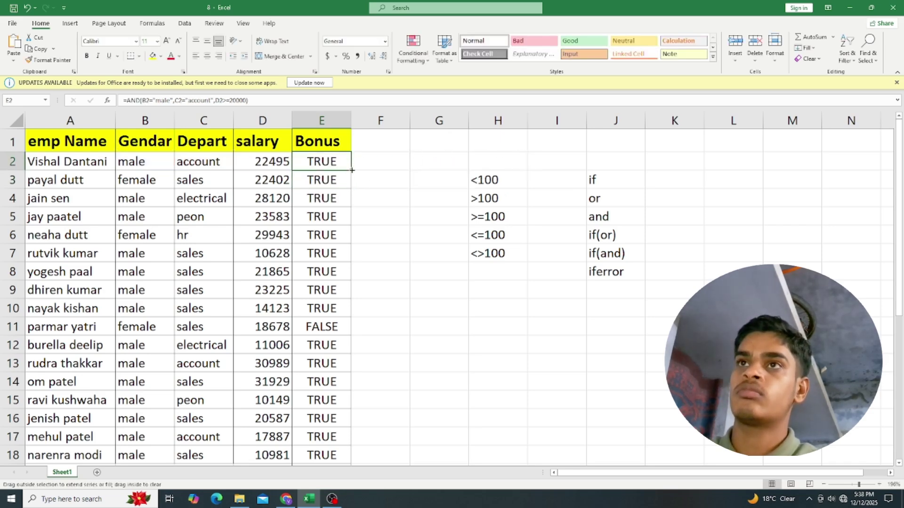
{"action": "double_click", "coordinate": [352, 170]}
{"action": "left_click", "coordinate": [321, 249]}
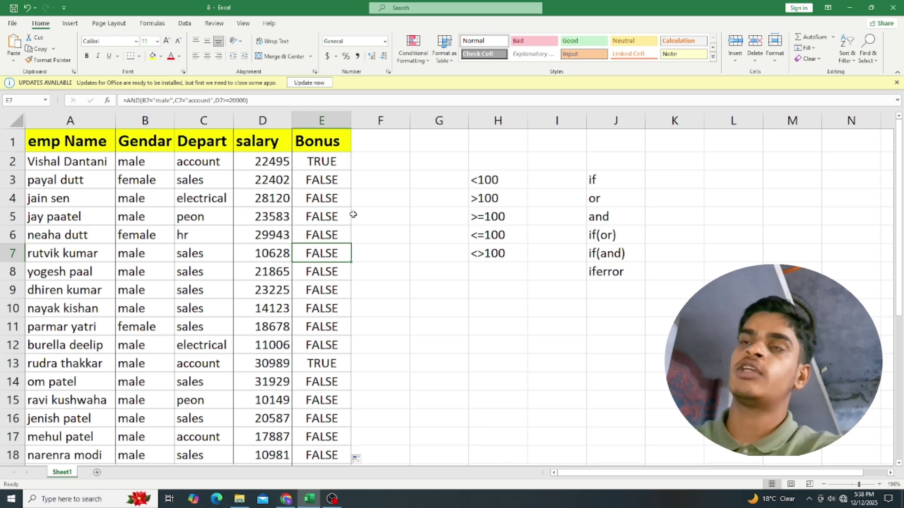
Delete the AND formula from E2 and clear the Bonus column by filling the empty cell down.
{"action": "double_click", "coordinate": [324, 163]}
{"action": "left_click", "coordinate": [558, 165]}
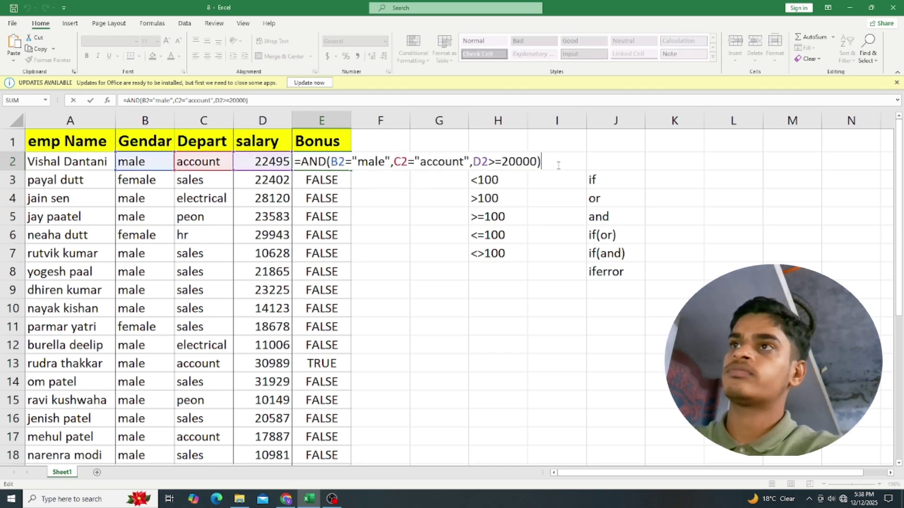
{"action": "key", "text": "shift+Home"}
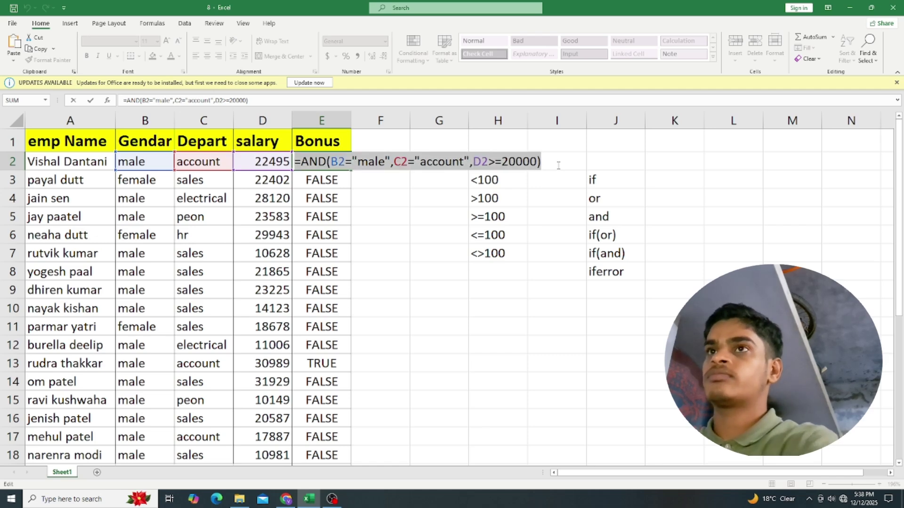
{"action": "key", "text": "BackSpace"}
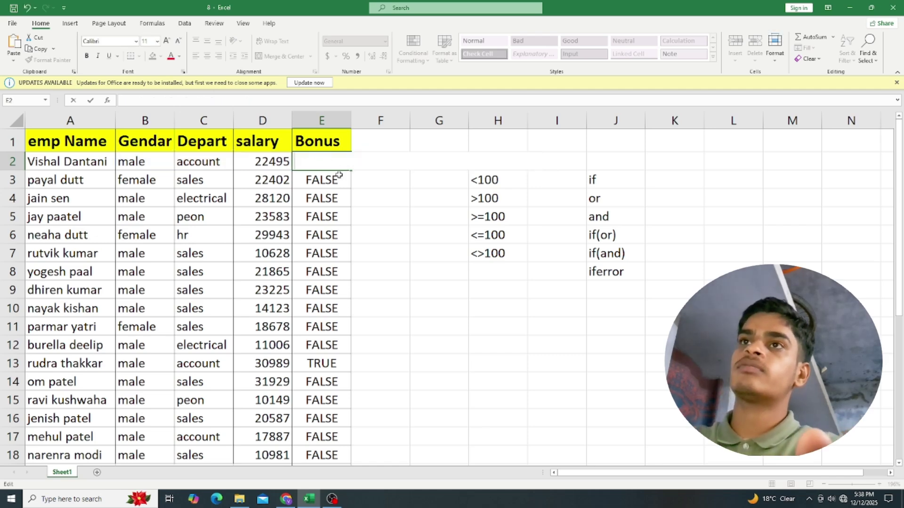
{"action": "left_click", "coordinate": [339, 175]}
{"action": "left_click", "coordinate": [341, 166]}
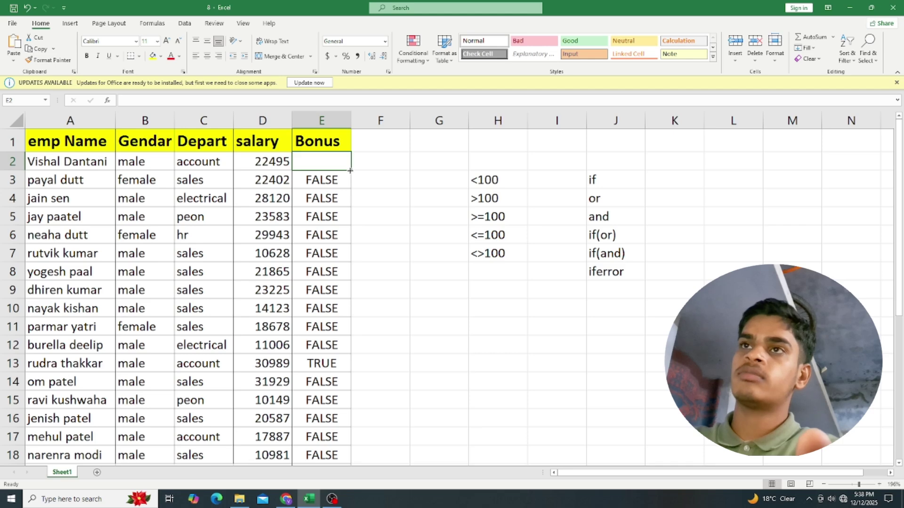
{"action": "left_click_drag", "start_coordinate": [350, 170], "coordinate": [349, 454]}
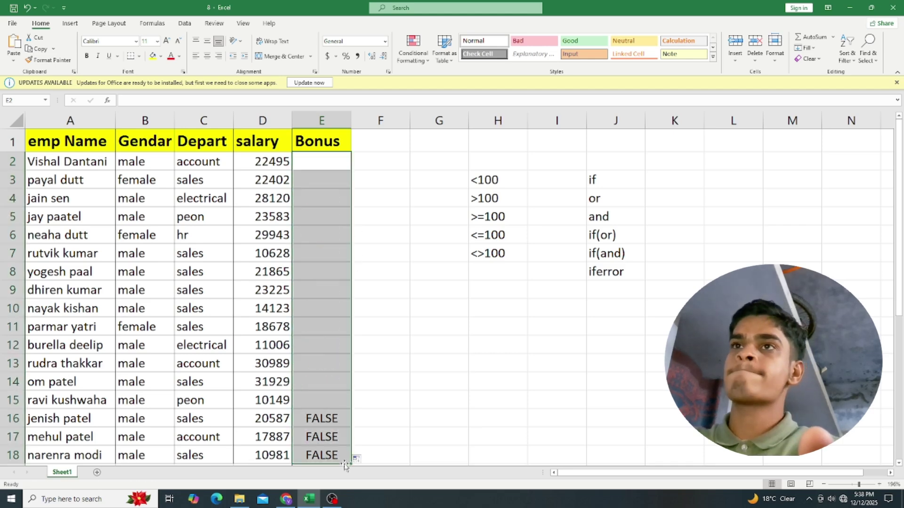
Clear the unfinished formula in E2 and begin an IF function with a nested OR as its logical test.
{"action": "left_click", "coordinate": [329, 163]}
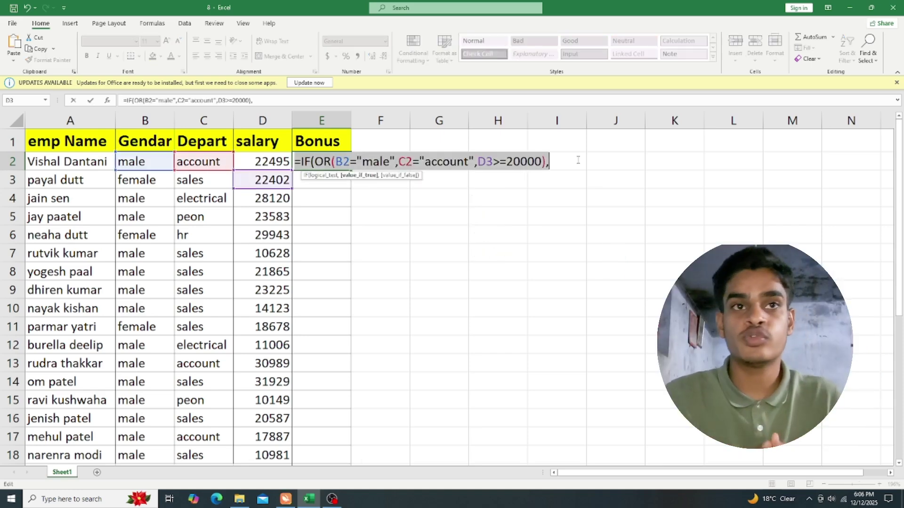
{"action": "key", "text": "BackSpace"}
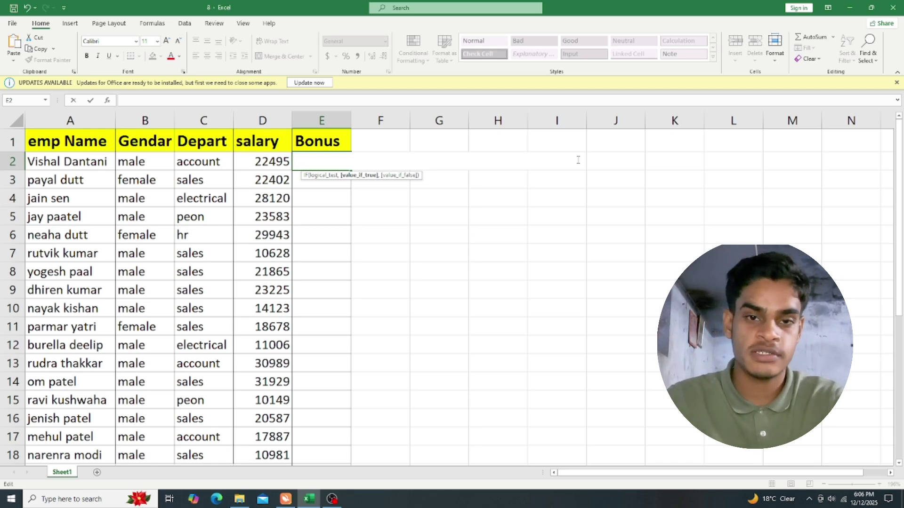
{"action": "type", "text": "=if"}
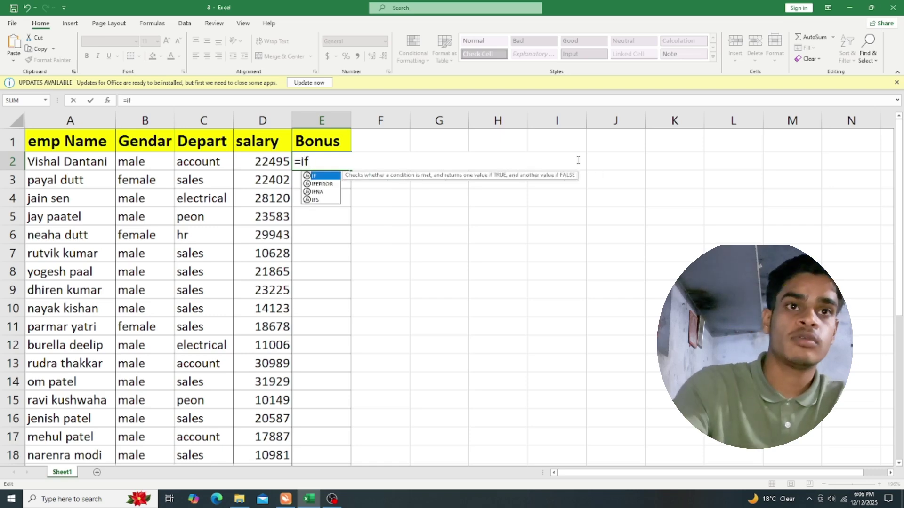
{"action": "key", "text": "Tab"}
{"action": "type", "text": "or"}
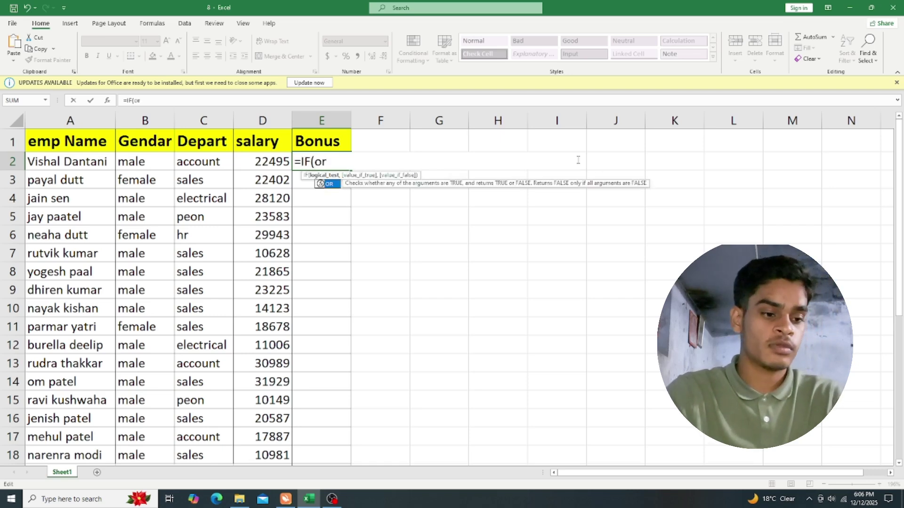
{"action": "key", "text": "Tab"}
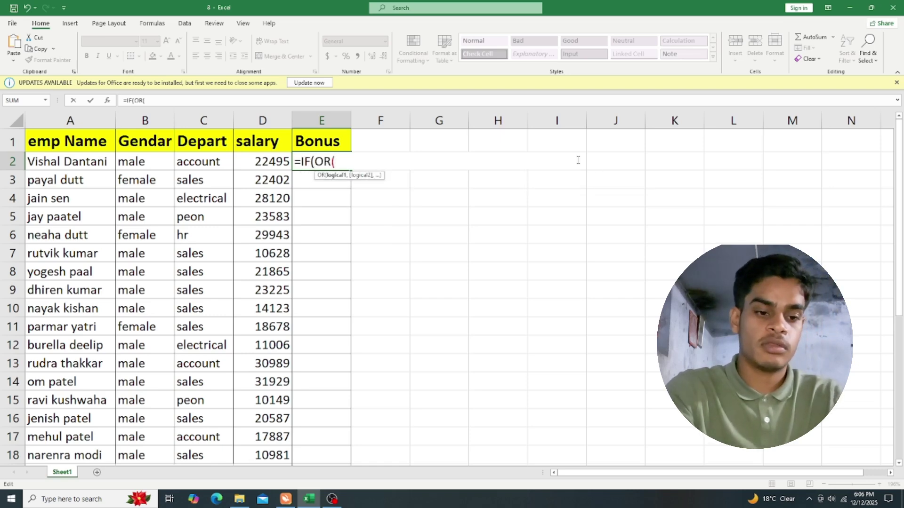
Add B2="male" as the first condition of the nested OR in the E2 formula.
{"action": "left_click", "coordinate": [170, 157]}
{"action": "type", "text": "="}
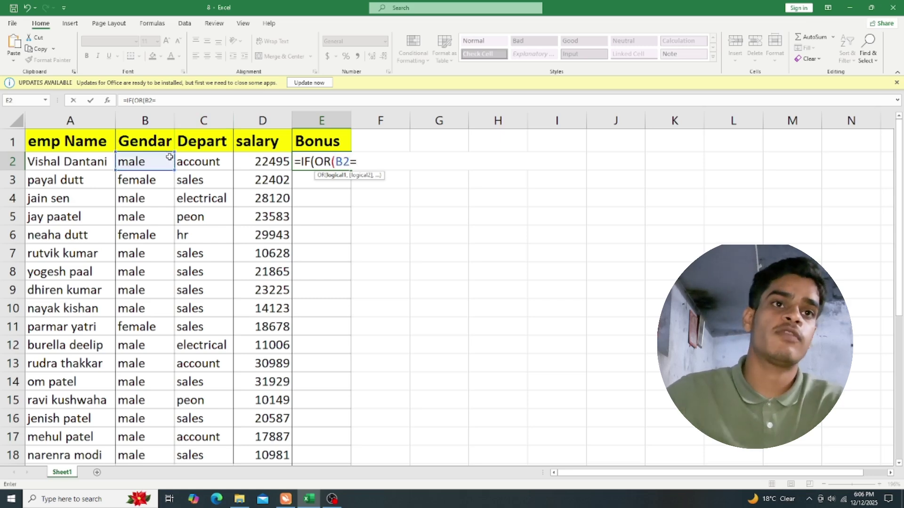
{"action": "type", "text": "\""}
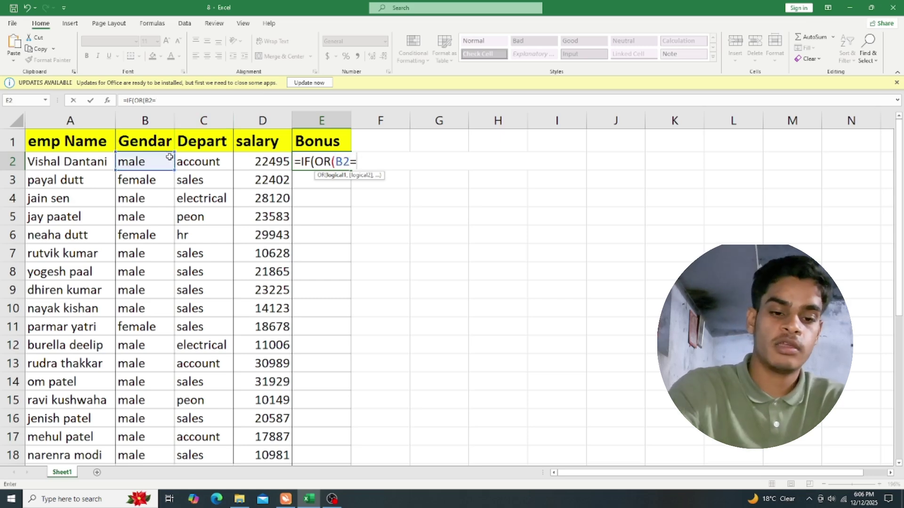
{"action": "type", "text": "\"male"}
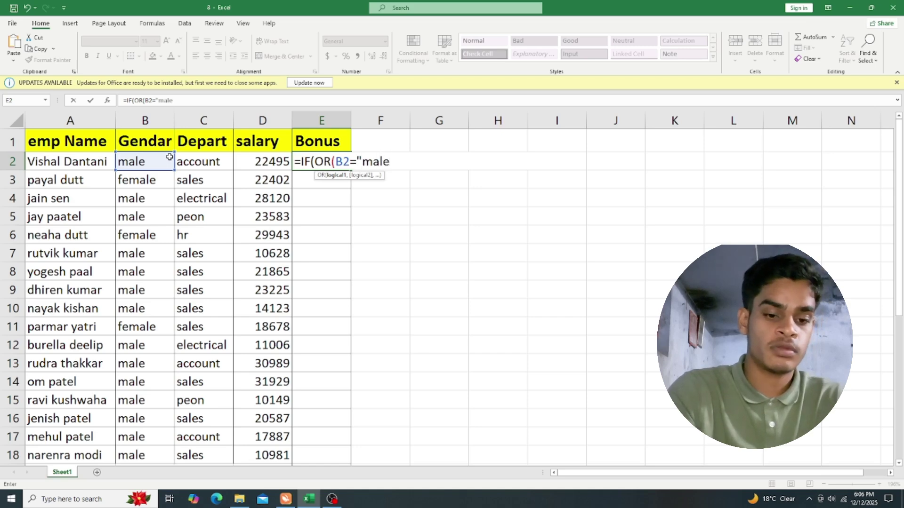
{"action": "type", "text": "\""}
{"action": "key", "text": "Return"}
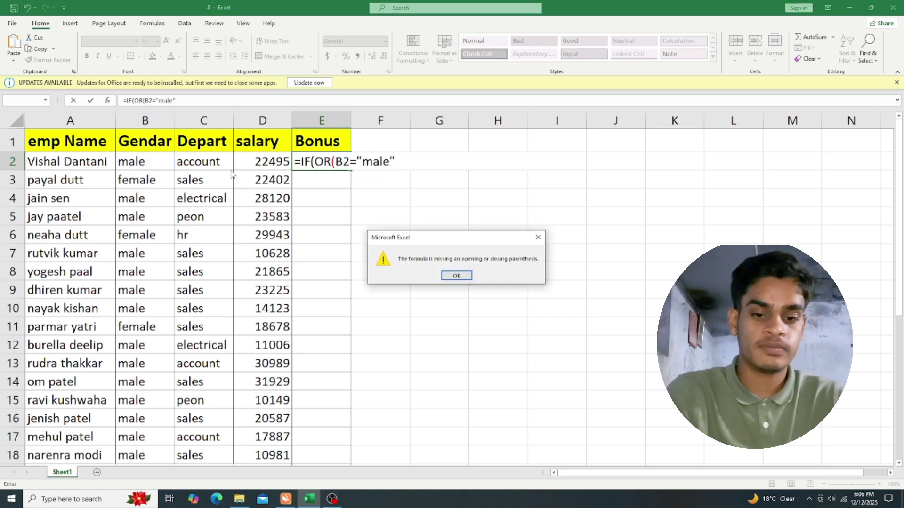
{"action": "left_click", "coordinate": [537, 238]}
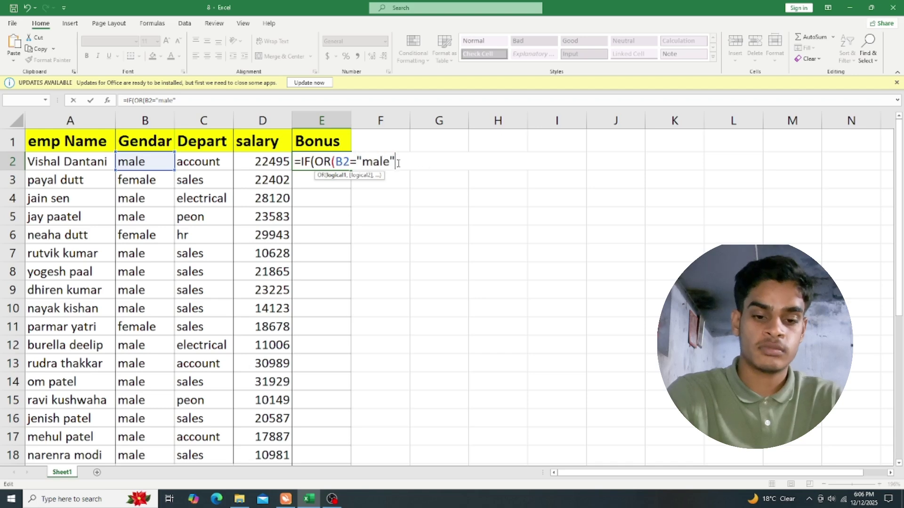
{"action": "type", "text": ","}
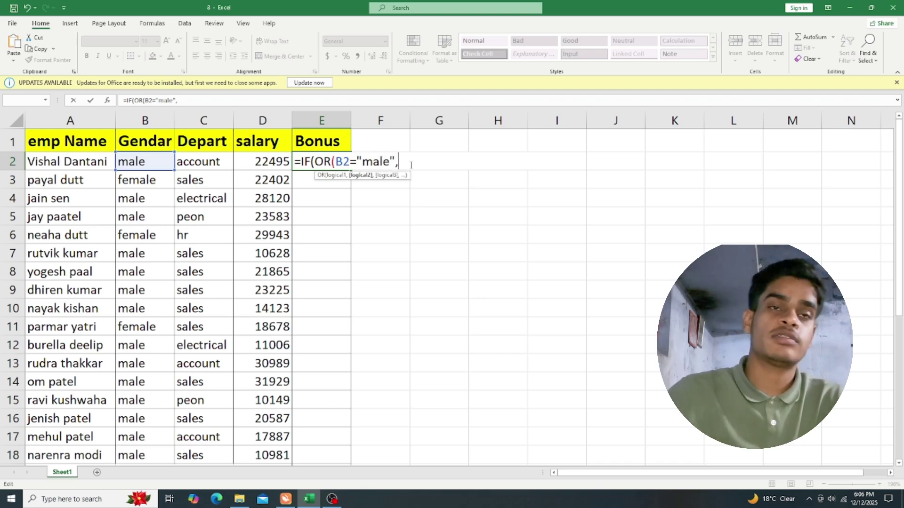
Add C2="account" as the second condition of the nested OR in the E2 formula.
{"action": "left_click", "coordinate": [219, 163]}
{"action": "type", "text": "="}
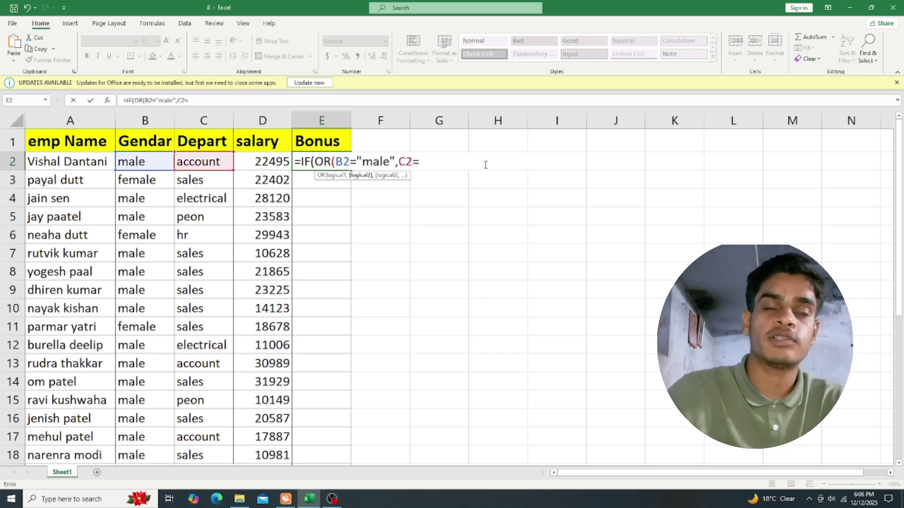
{"action": "type", "text": "\"accou"}
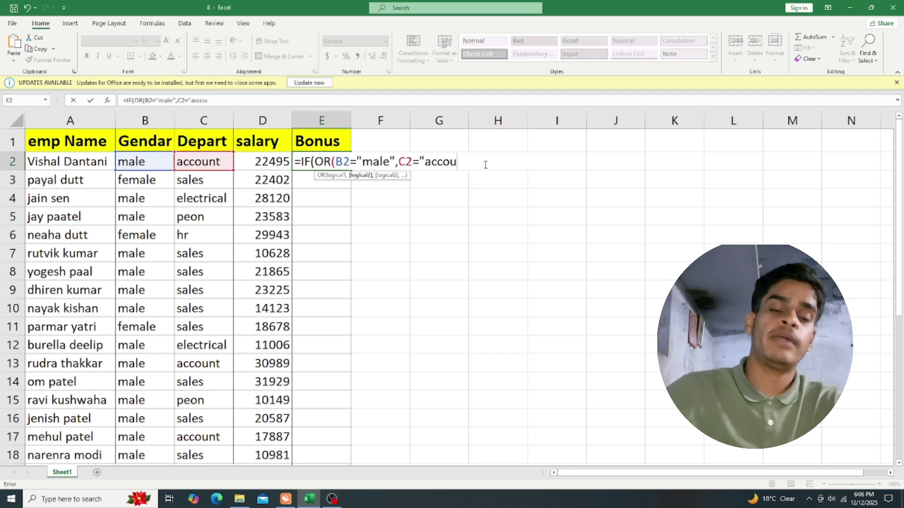
{"action": "type", "text": "nt\""}
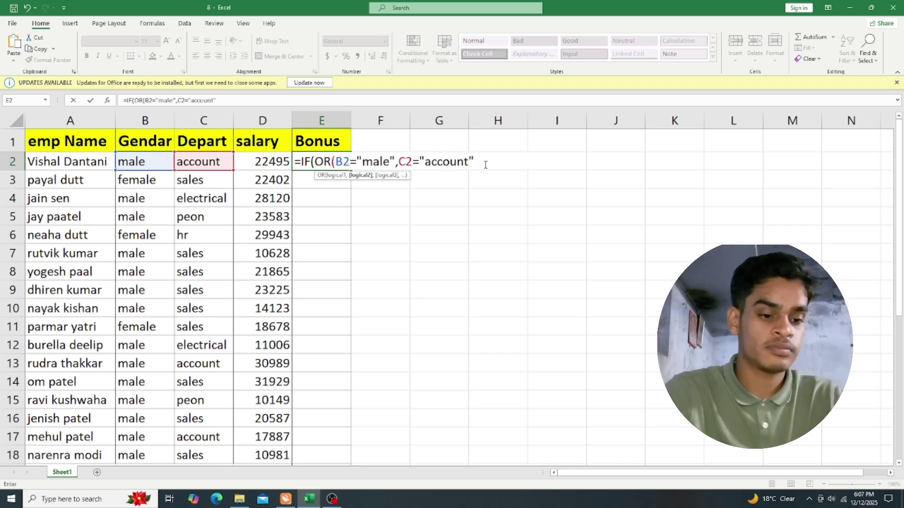
{"action": "type", "text": ","}
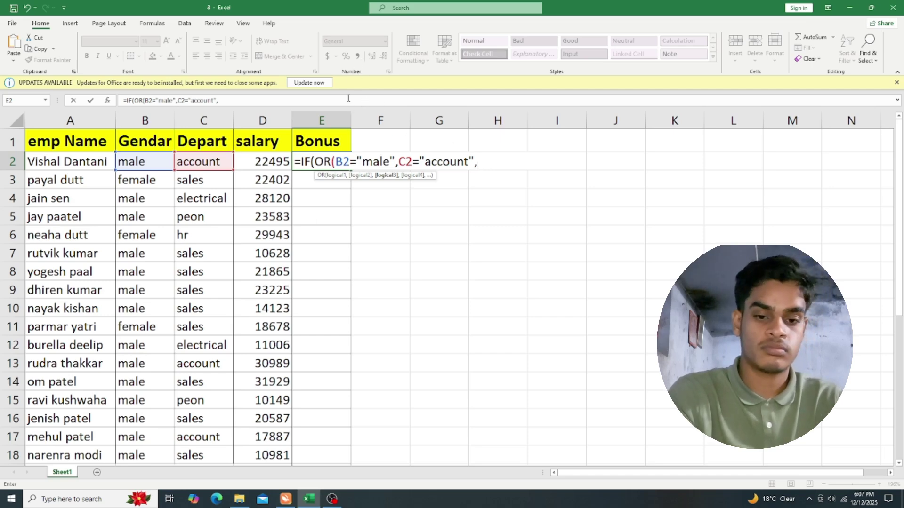
Add D2>=20000 as the third condition and close the nested OR function.
{"action": "left_click", "coordinate": [277, 161]}
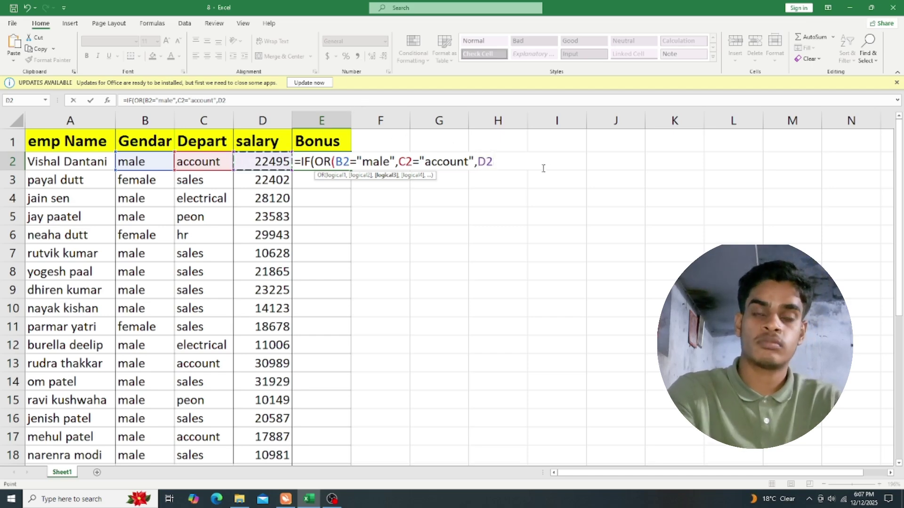
{"action": "type", "text": ">"}
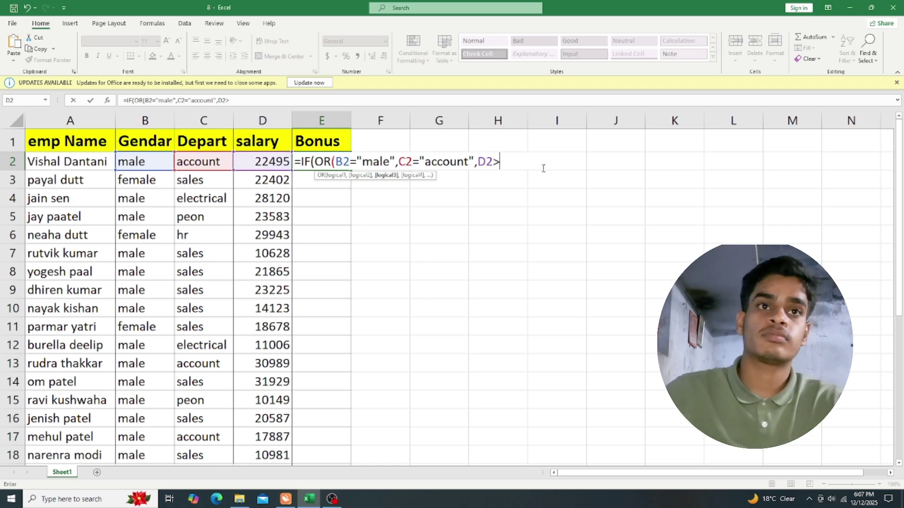
{"action": "type", "text": "="}
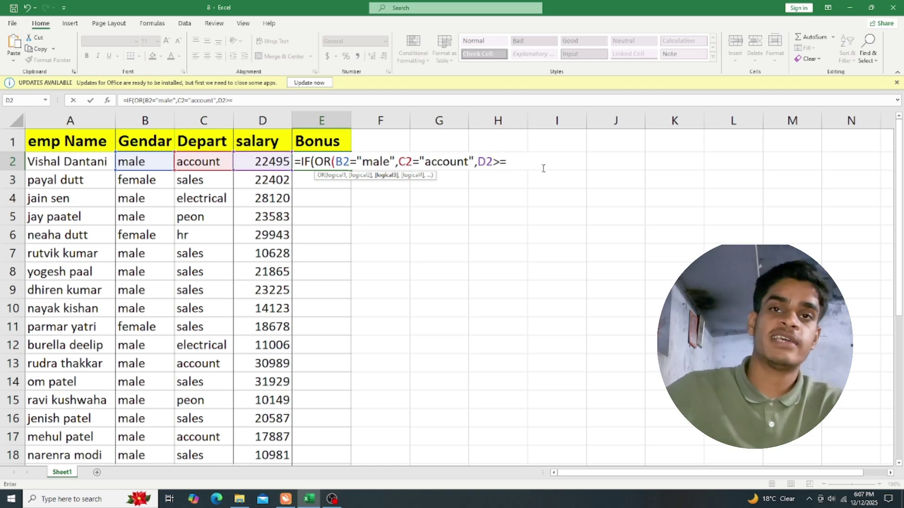
{"action": "type", "text": "20000"}
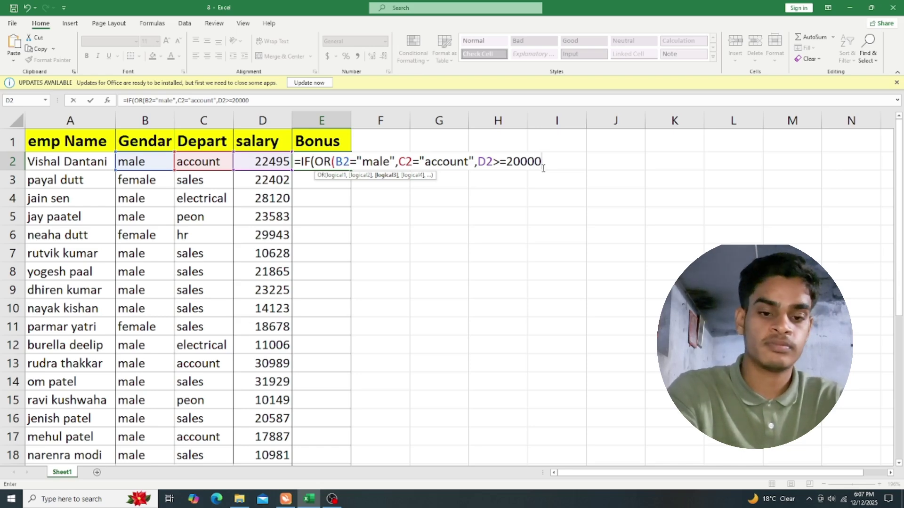
{"action": "type", "text": ")"}
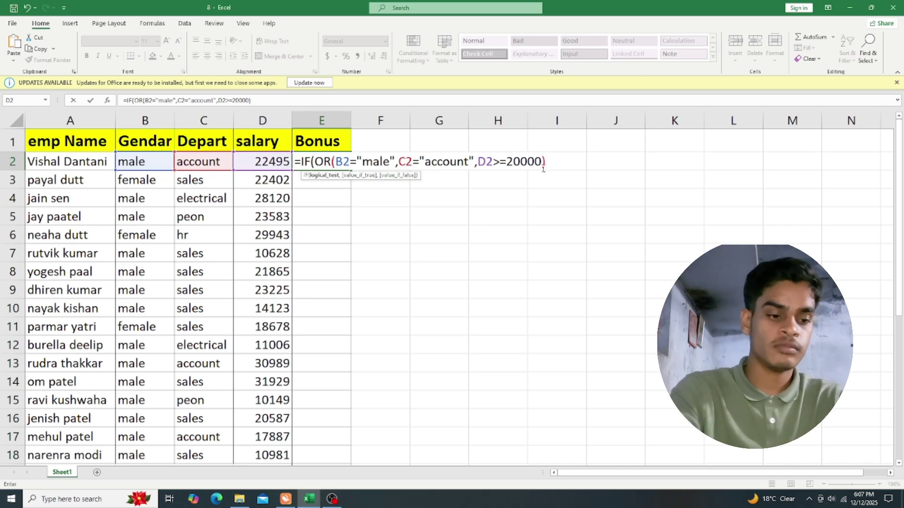
Complete the IF formula with D2*20% as the value if true and "no bonus" as the value if false, and enter it.
{"action": "type", "text": ","}
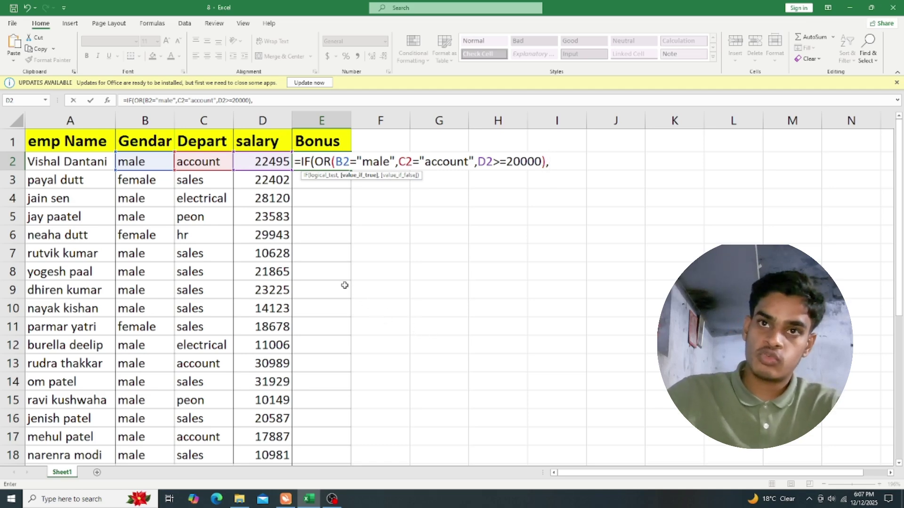
{"action": "left_click", "coordinate": [258, 161]}
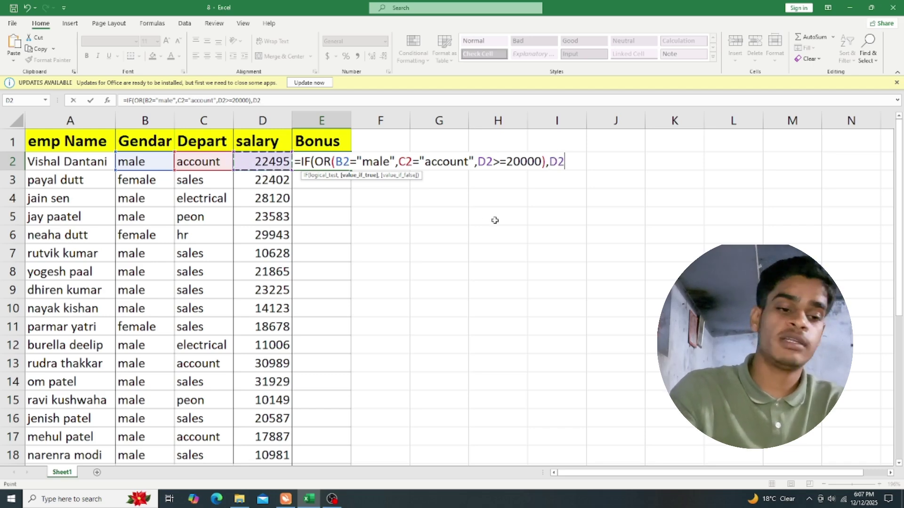
{"action": "type", "text": "*"}
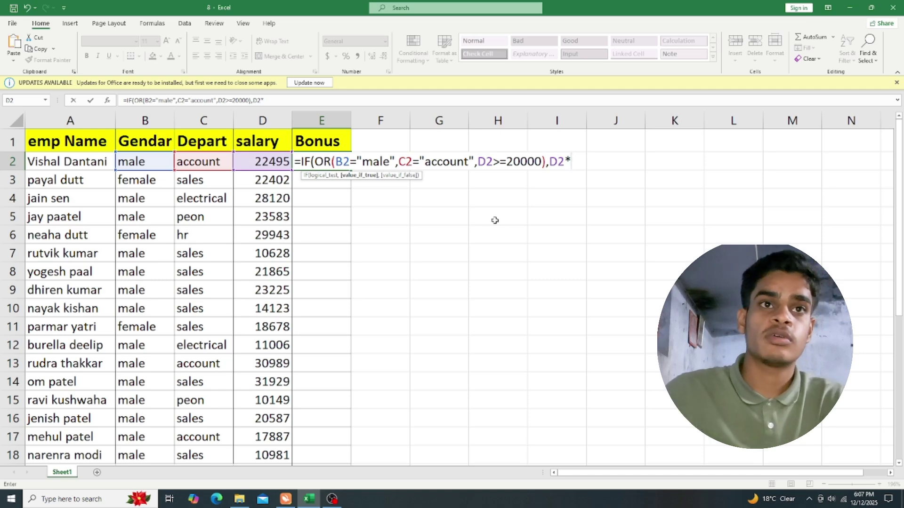
{"action": "type", "text": "20%"}
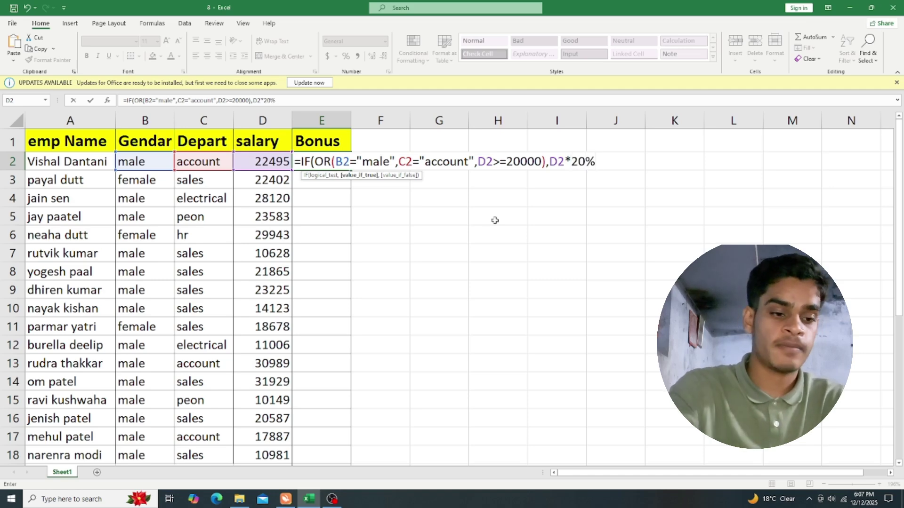
{"action": "type", "text": ","}
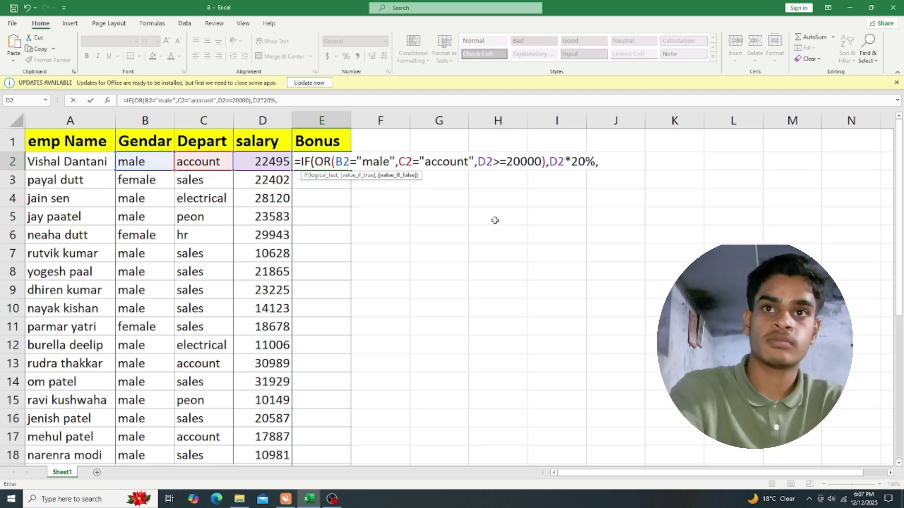
{"action": "type", "text": "\""}
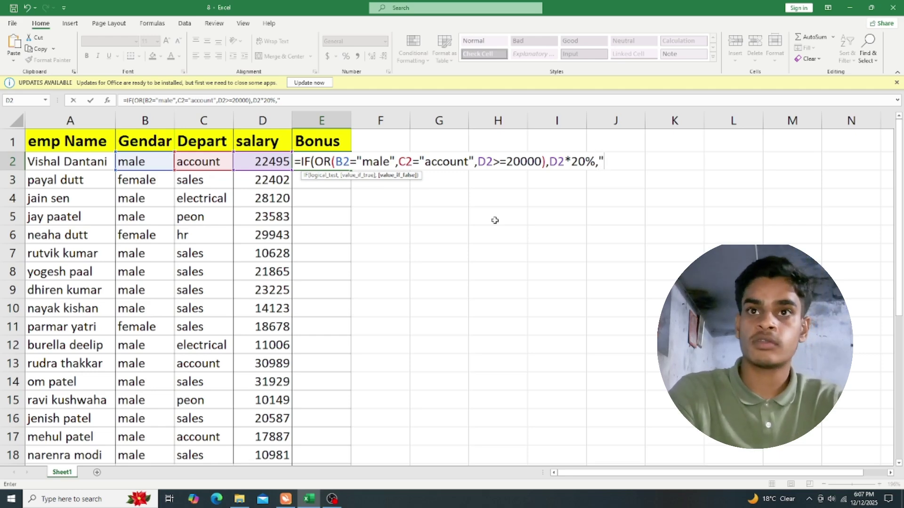
{"action": "type", "text": "no bon"}
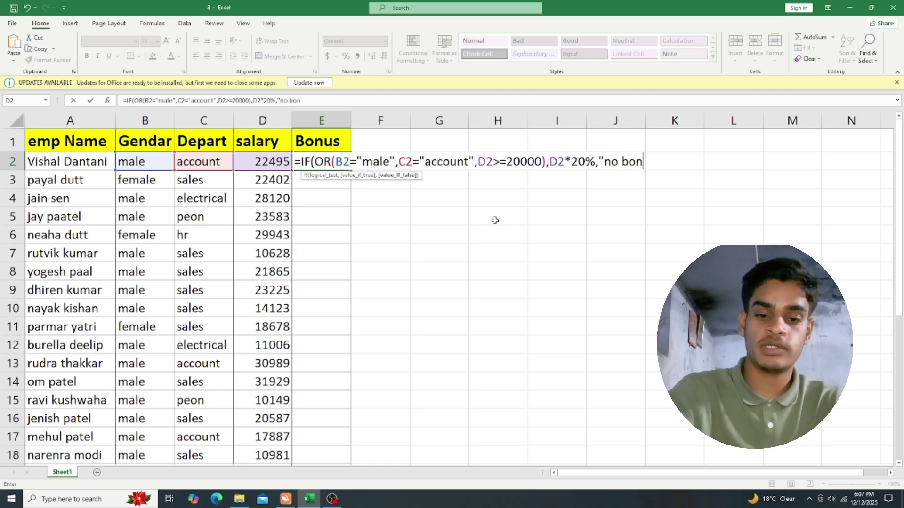
{"action": "type", "text": "us\")"}
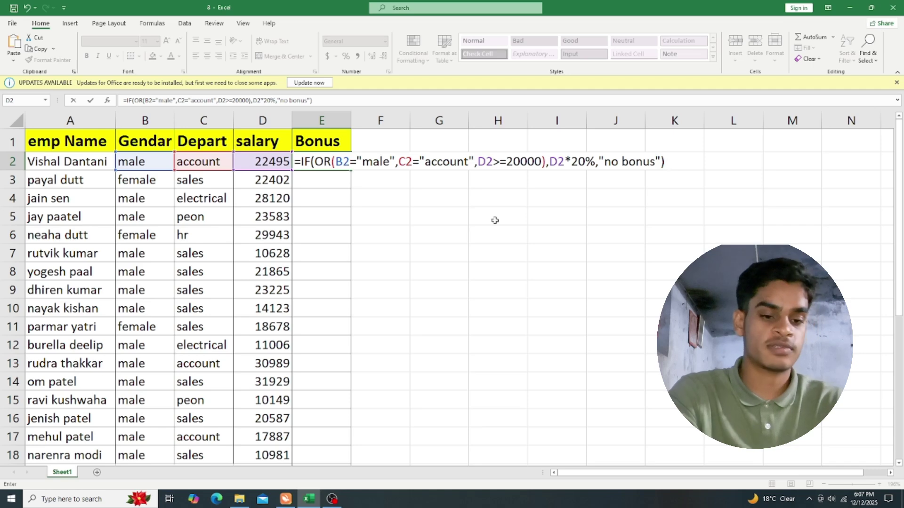
{"action": "key", "text": "Return"}
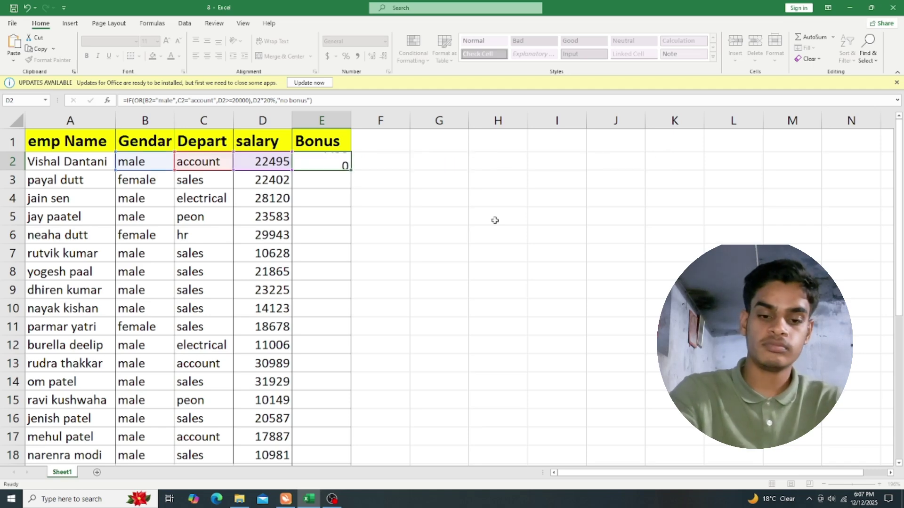
Fill the IF with OR formula from E2 down the Bonus column and review the filled rows.
{"action": "left_click", "coordinate": [305, 159]}
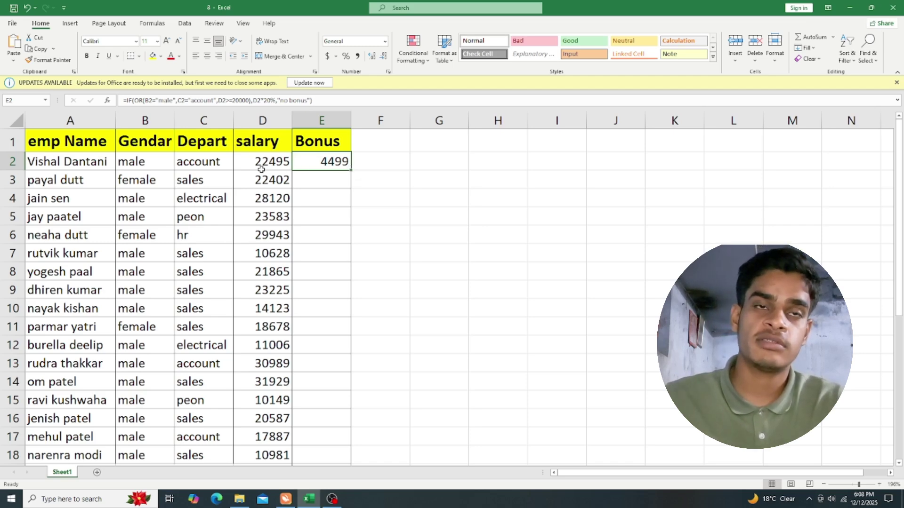
{"action": "double_click", "coordinate": [349, 170]}
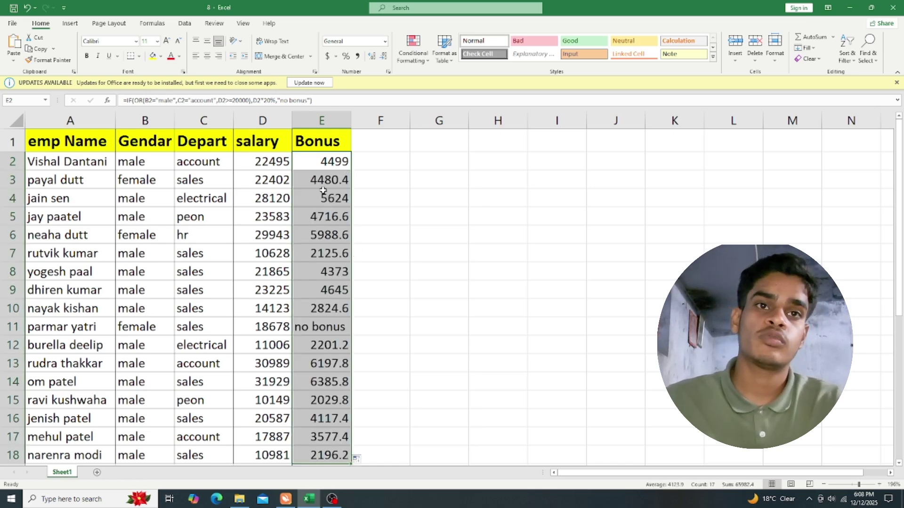
{"action": "scroll", "coordinate": [340, 328], "scroll_direction": "down", "scroll_amount": 2}
{"action": "scroll", "coordinate": [340, 328], "scroll_direction": "up", "scroll_amount": 2}
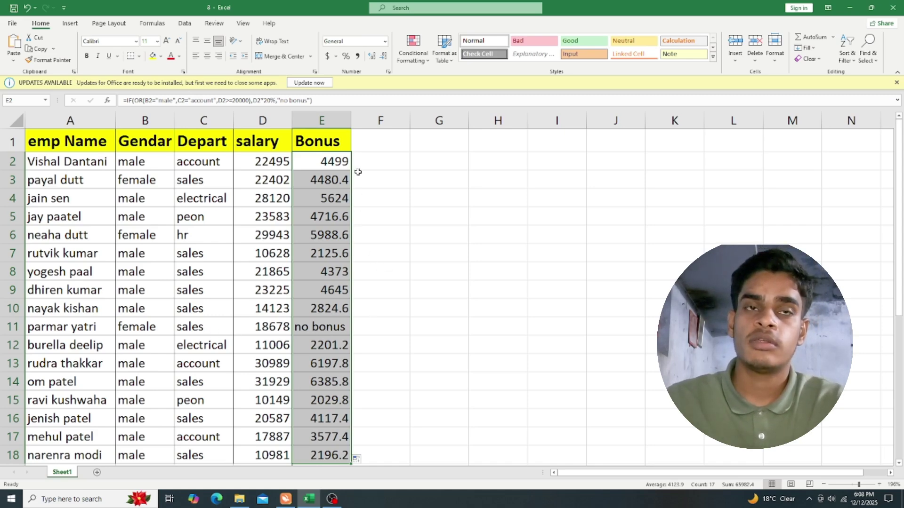
Replace the nested OR with AND in the E2 IF formula, keeping the same conditions and return values.
{"action": "double_click", "coordinate": [332, 164]}
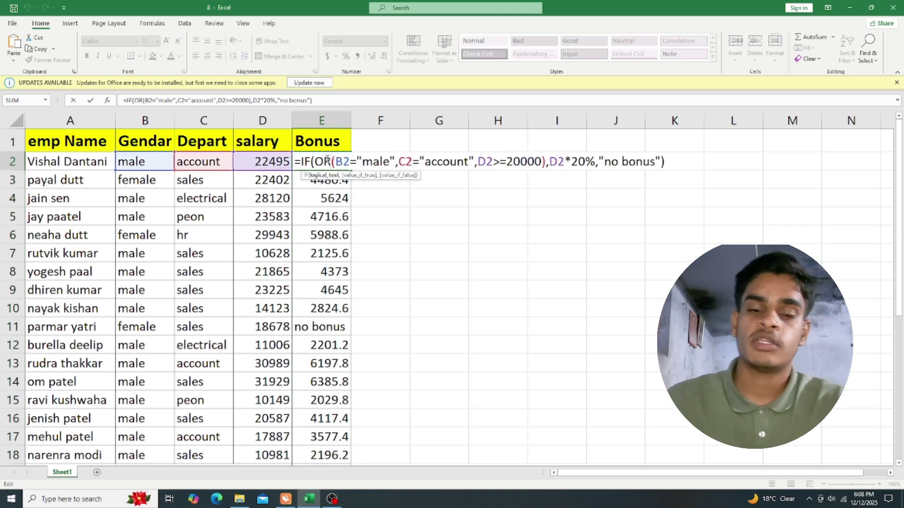
{"action": "key", "text": "BackSpace"}
{"action": "key", "text": "BackSpace"}
{"action": "type", "text": "and"}
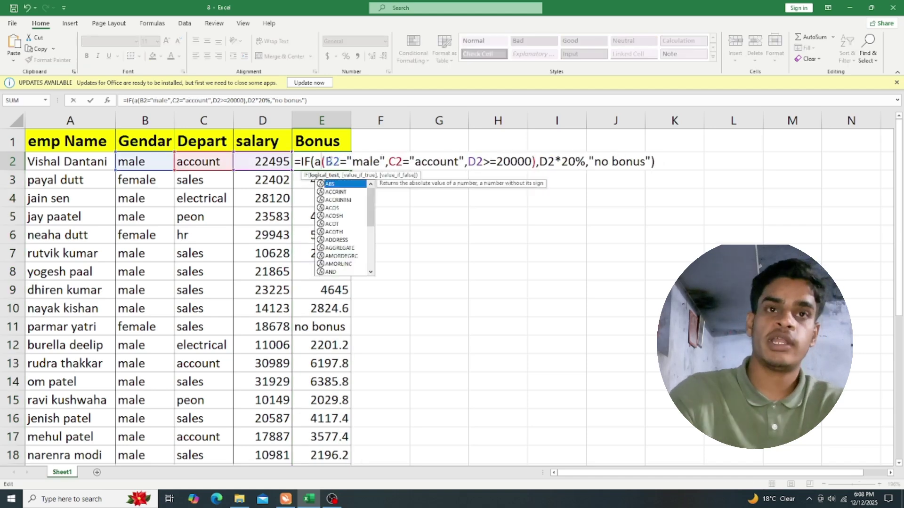
{"action": "key", "text": "BackSpace"}
{"action": "key", "text": "BackSpace"}
{"action": "key", "text": "BackSpace"}
{"action": "type", "text": "AND"}
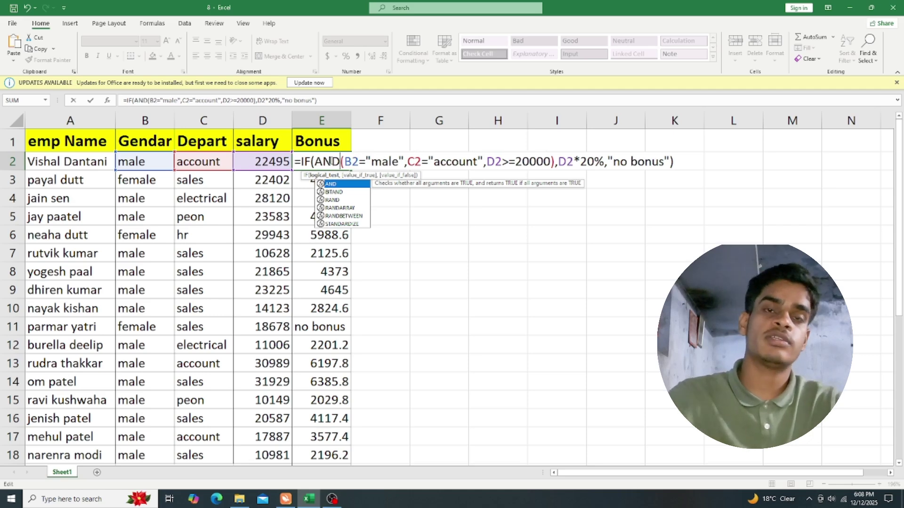
{"action": "key", "text": "Return"}
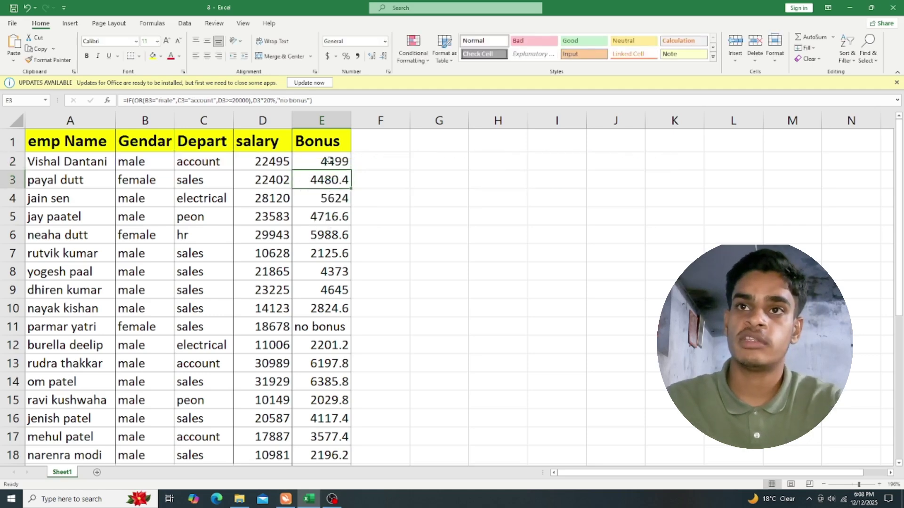
Fill the IF with AND formula from E2 down the Bonus column.
{"action": "left_click", "coordinate": [329, 161]}
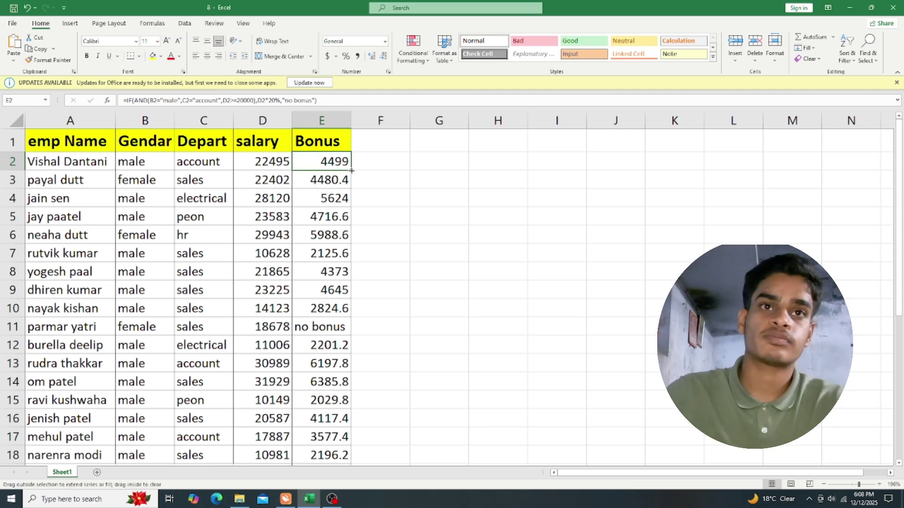
{"action": "double_click", "coordinate": [351, 171]}
{"action": "left_click", "coordinate": [317, 163]}
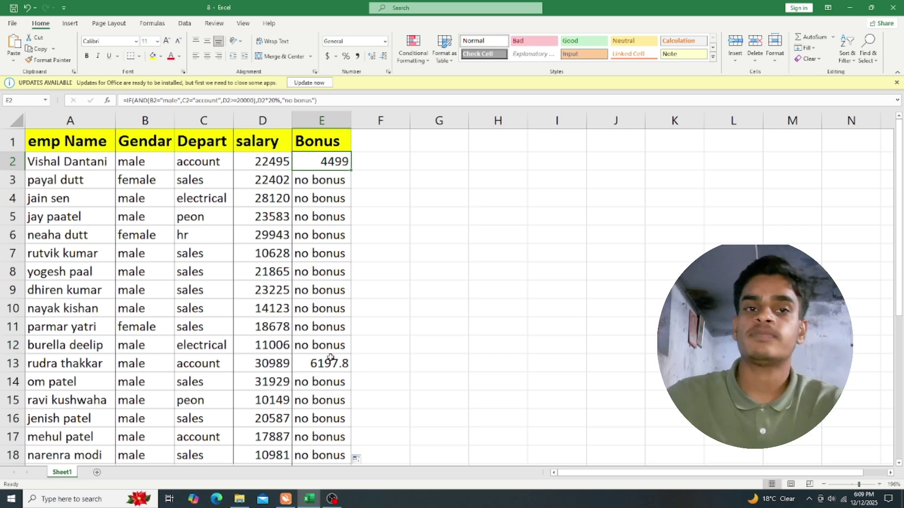
Enter an IFERROR formula in C27 of the iferror table that divides A27 by B27 and returns empty text "" on an error.
{"action": "scroll", "coordinate": [324, 348], "scroll_direction": "down", "scroll_amount": 6}
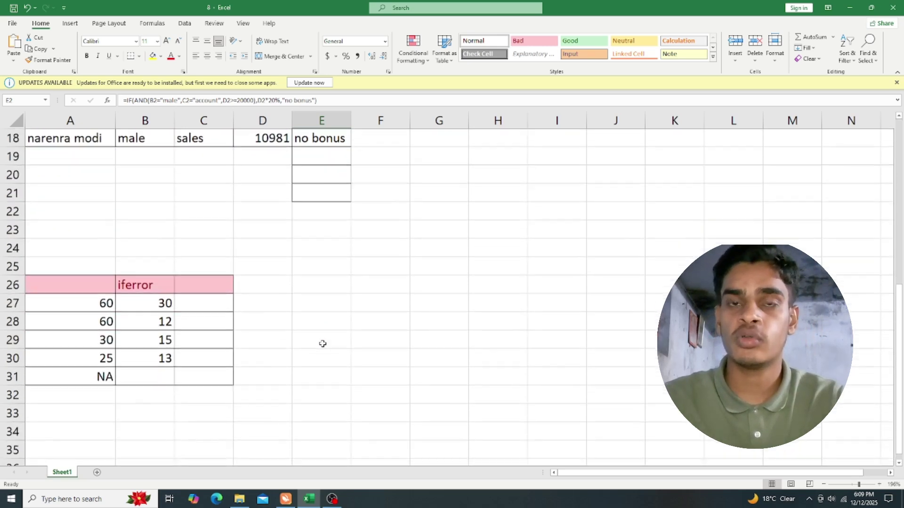
{"action": "scroll", "coordinate": [323, 344], "scroll_direction": "down", "scroll_amount": 1}
{"action": "left_click", "coordinate": [205, 234]}
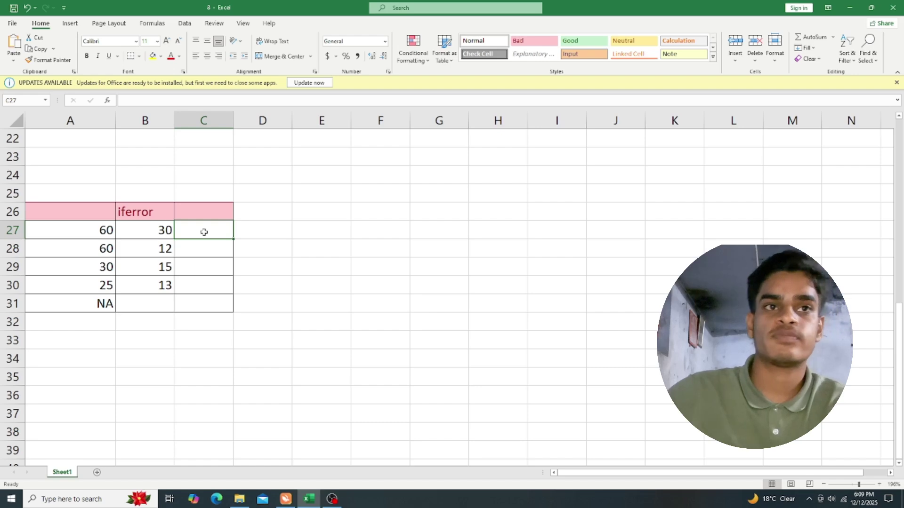
{"action": "type", "text": "=if"}
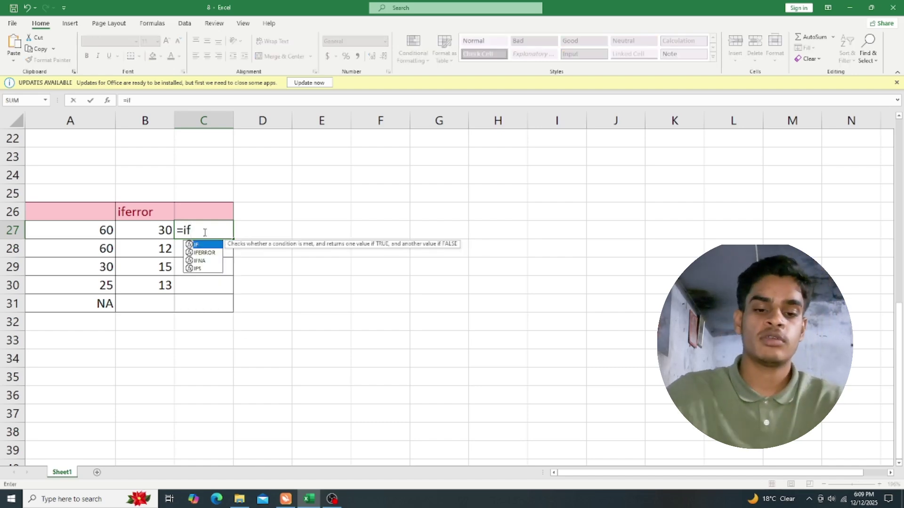
{"action": "key", "text": "Down"}
{"action": "key", "text": "Tab"}
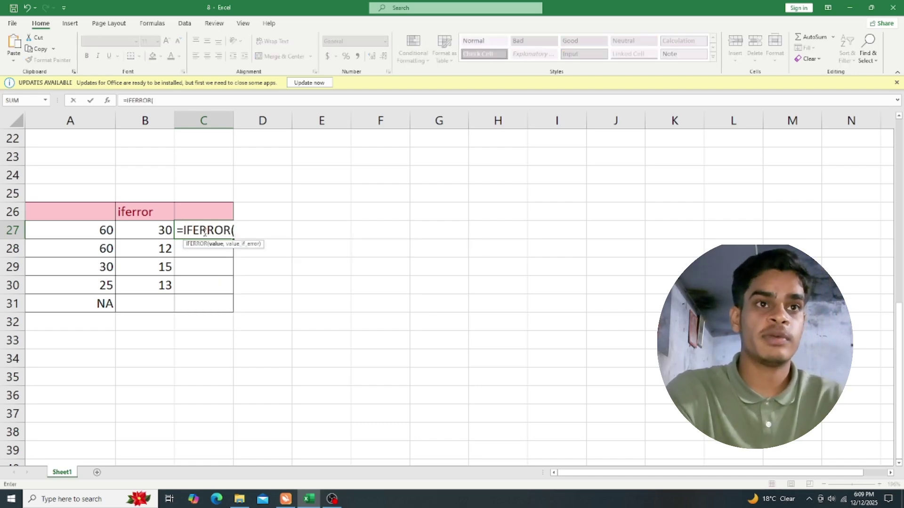
{"action": "left_click", "coordinate": [104, 230]}
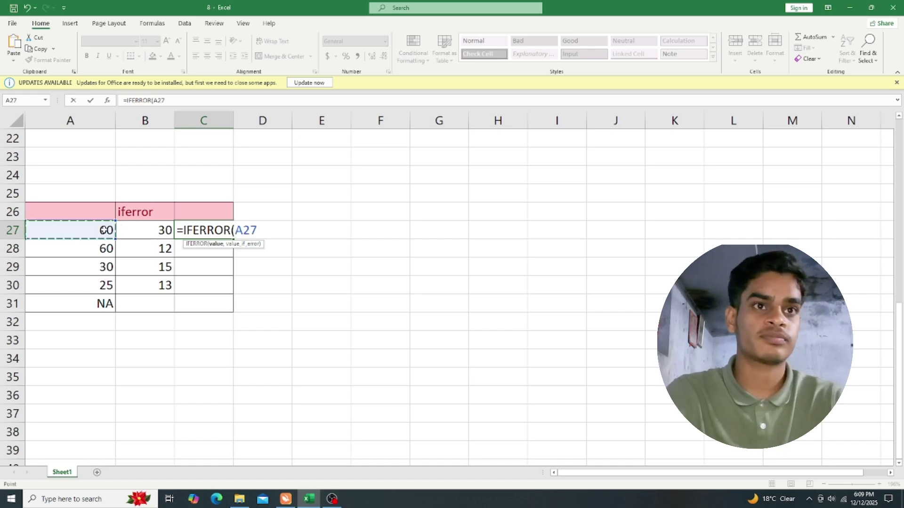
{"action": "type", "text": "/"}
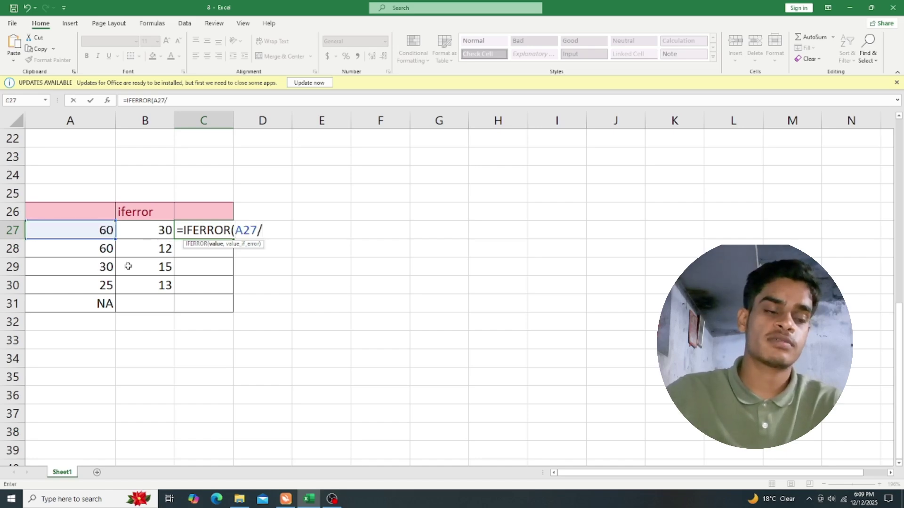
{"action": "left_click", "coordinate": [158, 230]}
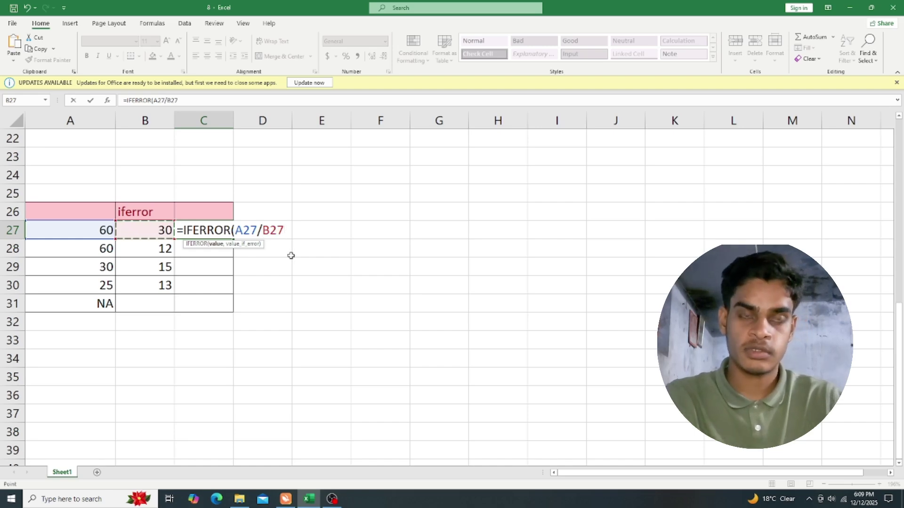
{"action": "type", "text": ","}
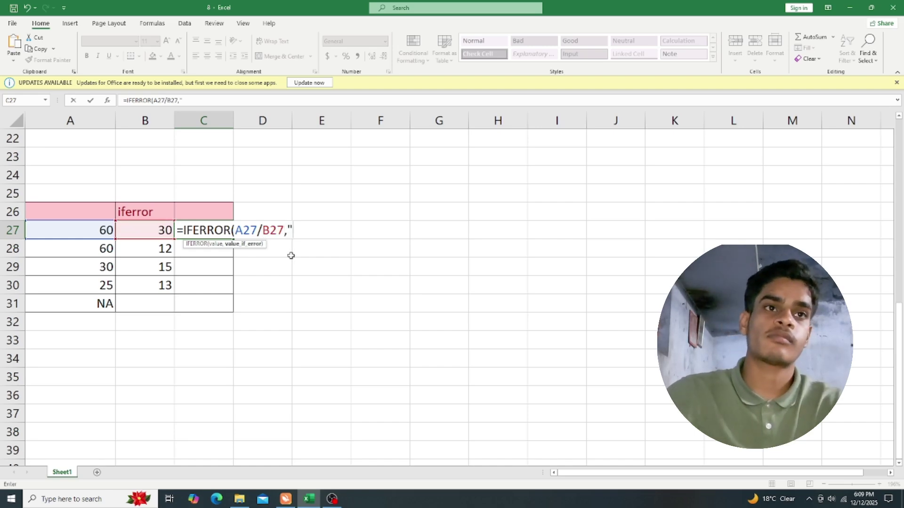
{"action": "type", "text": "\"\")"}
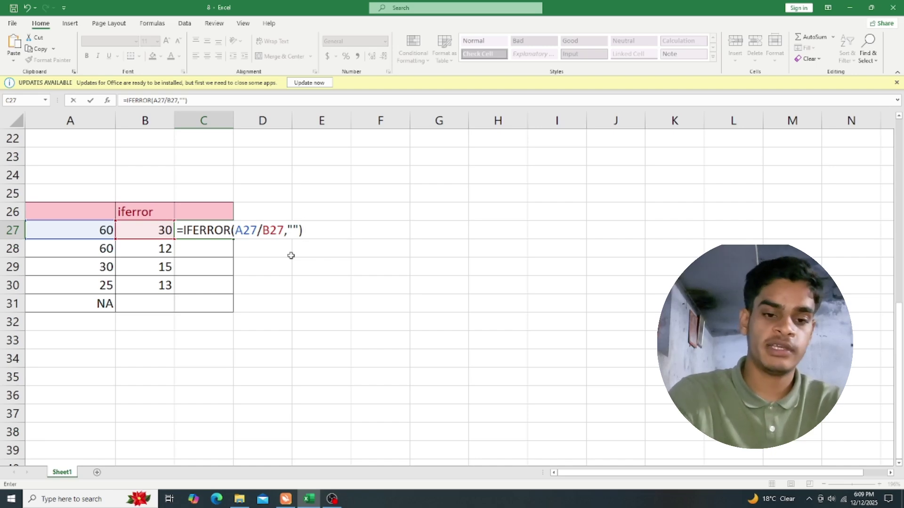
{"action": "key", "text": "Return"}
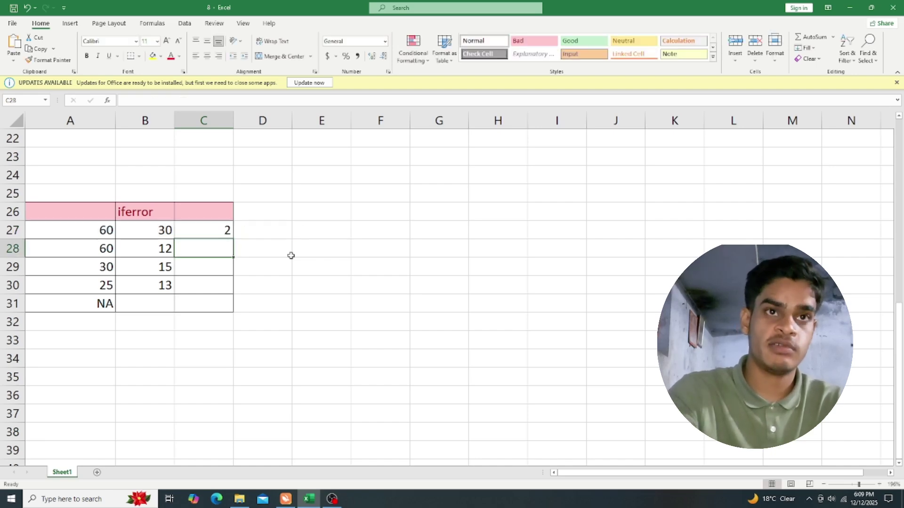
Fill the IFERROR formula from C27 down to C31 and check the formula in the NA row.
{"action": "left_click", "coordinate": [226, 235]}
{"action": "left_click_drag", "start_coordinate": [234, 239], "coordinate": [236, 313]}
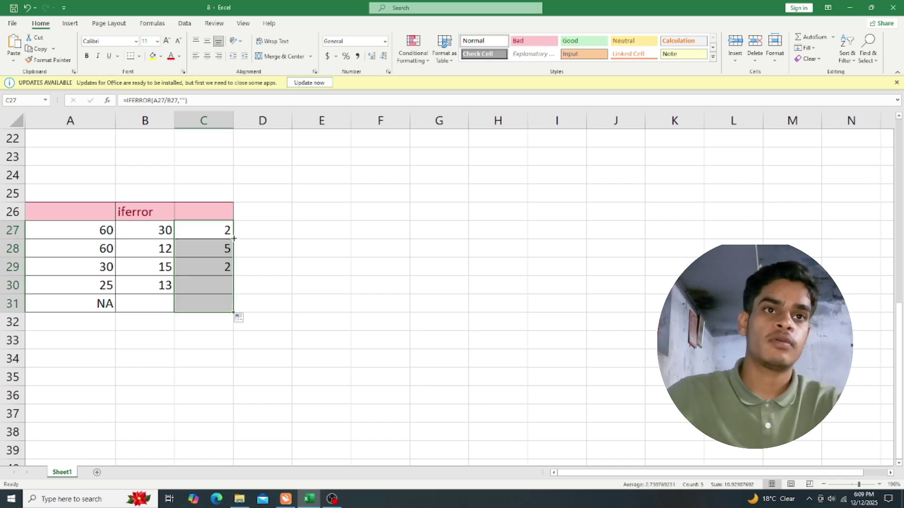
{"action": "left_click", "coordinate": [217, 299]}
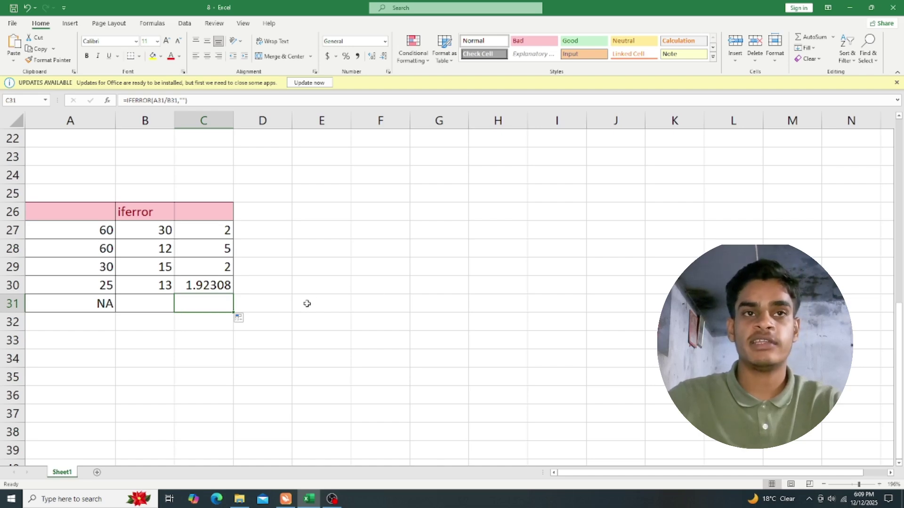
{"action": "scroll", "coordinate": [417, 367], "scroll_direction": "up", "scroll_amount": 7}
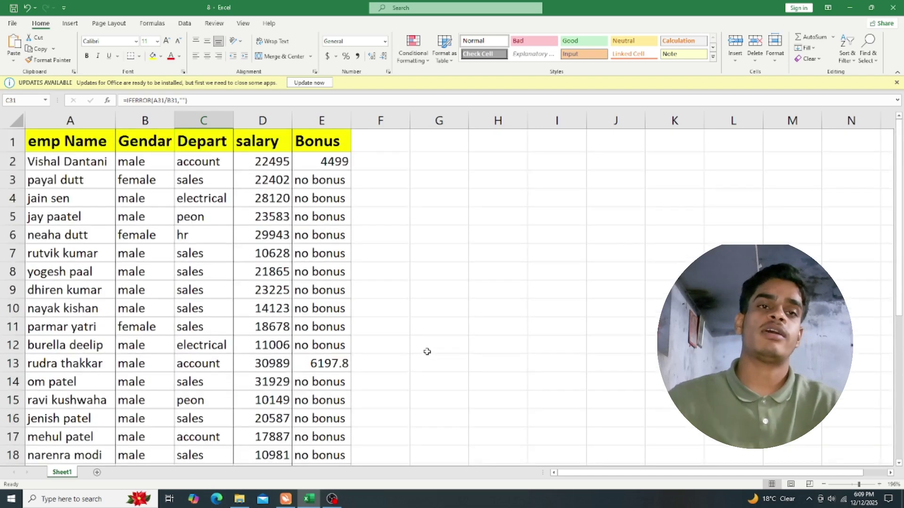
{"action": "scroll", "coordinate": [427, 351], "scroll_direction": "down", "scroll_amount": 7}
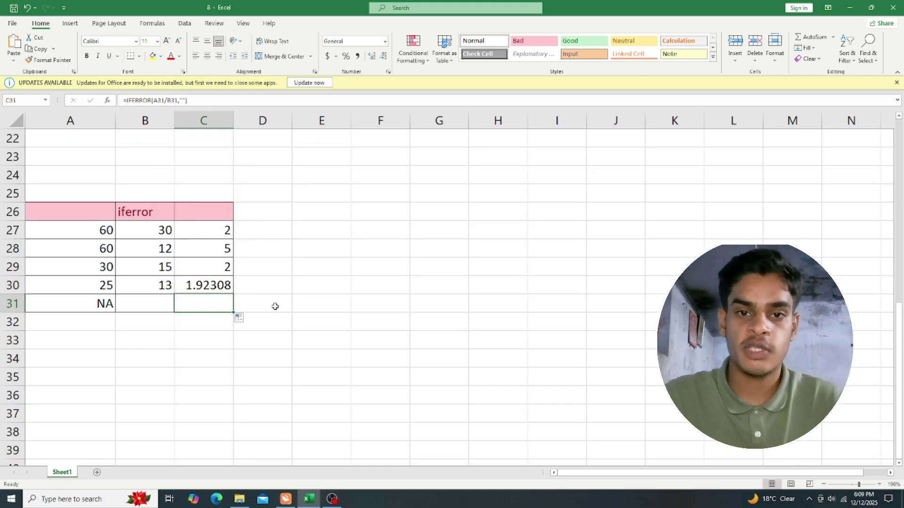
{"action": "scroll", "coordinate": [423, 355], "scroll_direction": "up", "scroll_amount": 7}
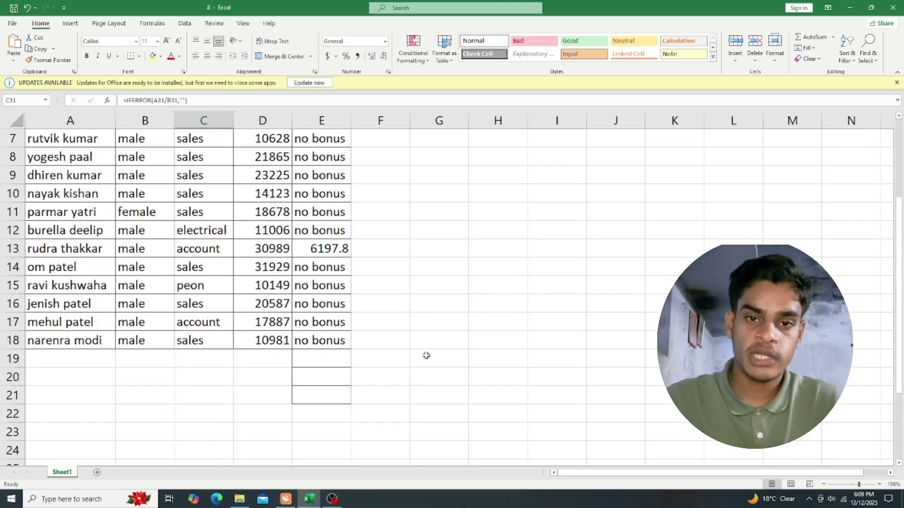